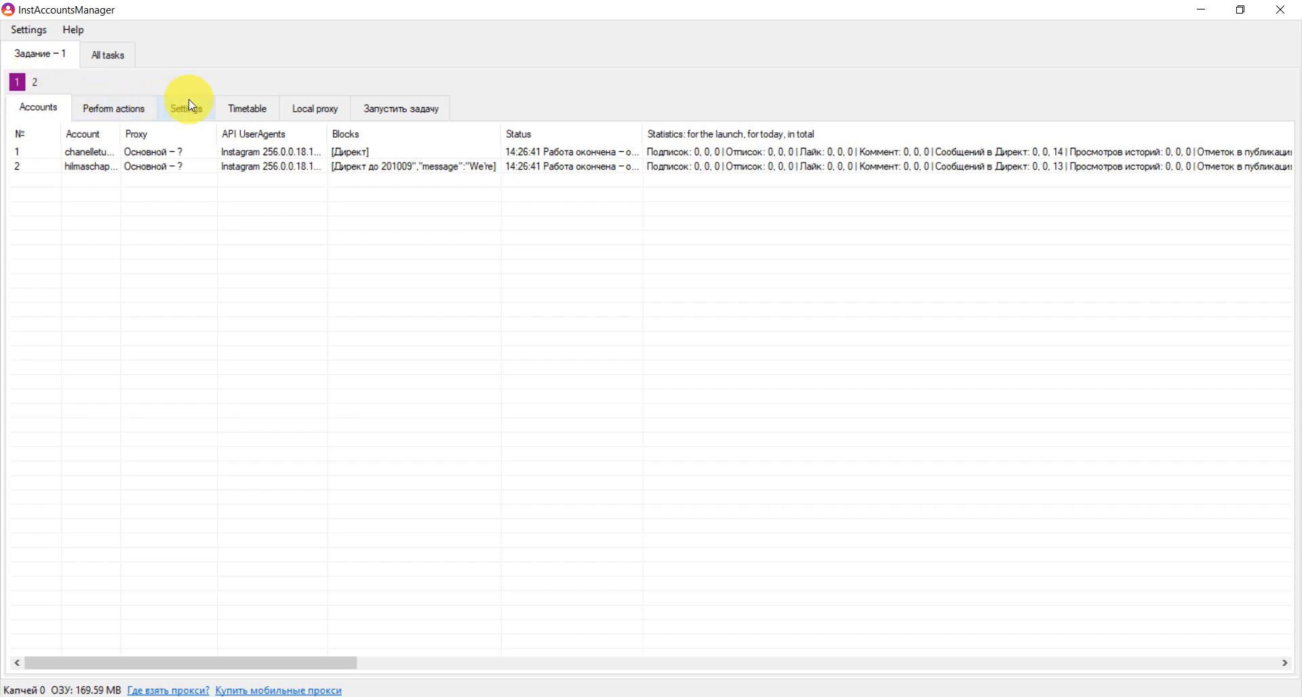
Make task 2 use its local proxy list instead of the global proxies
left_click(322, 122)
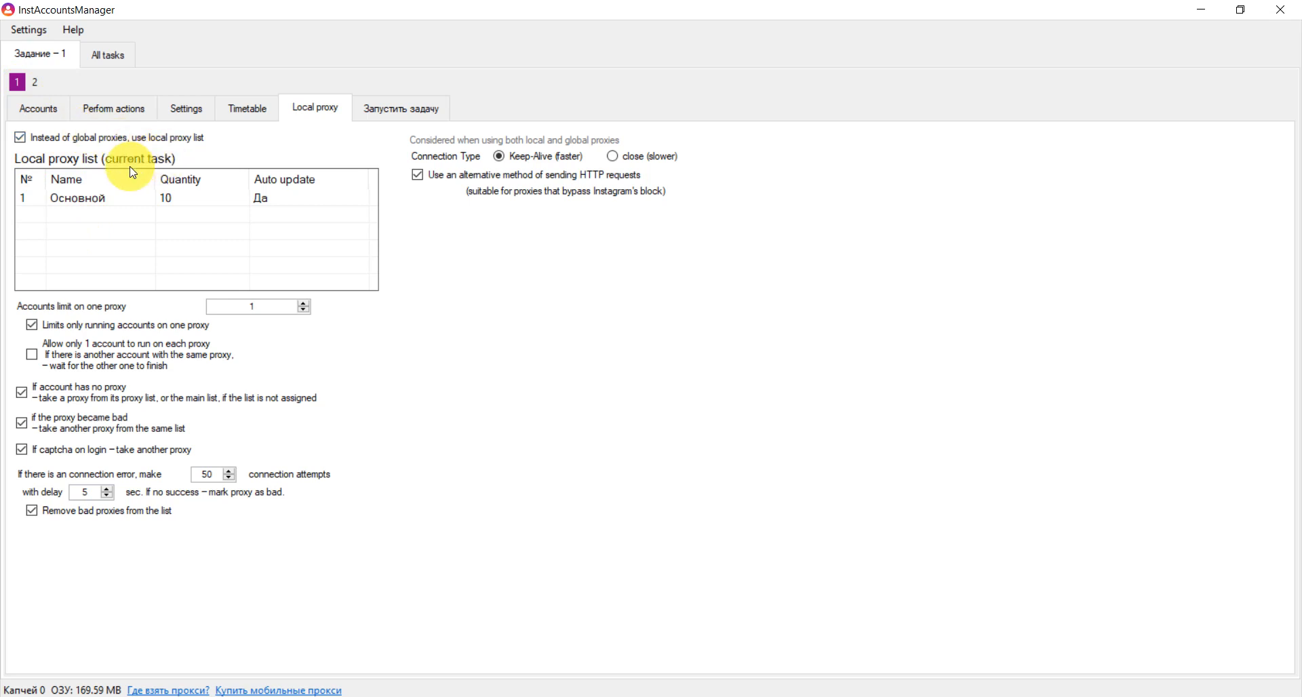
left_click(38, 84)
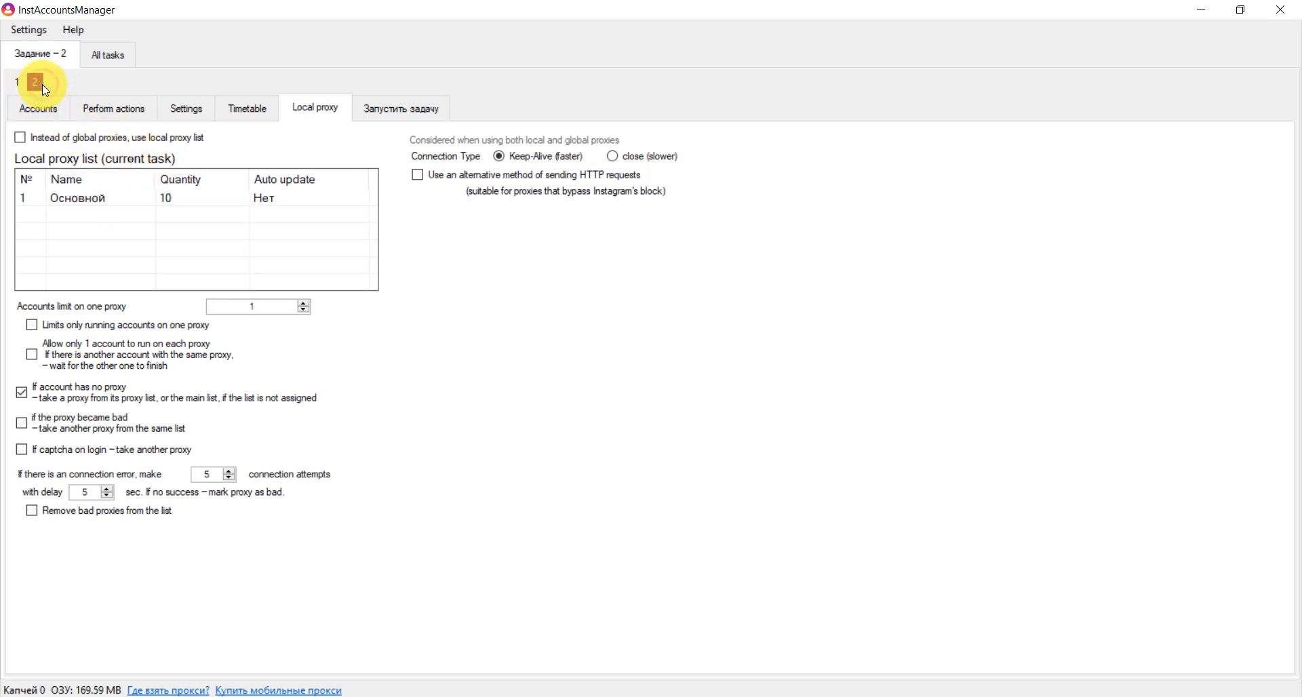
left_click(20, 139)
View the global proxy settings and close them without changing anything
left_click(39, 34)
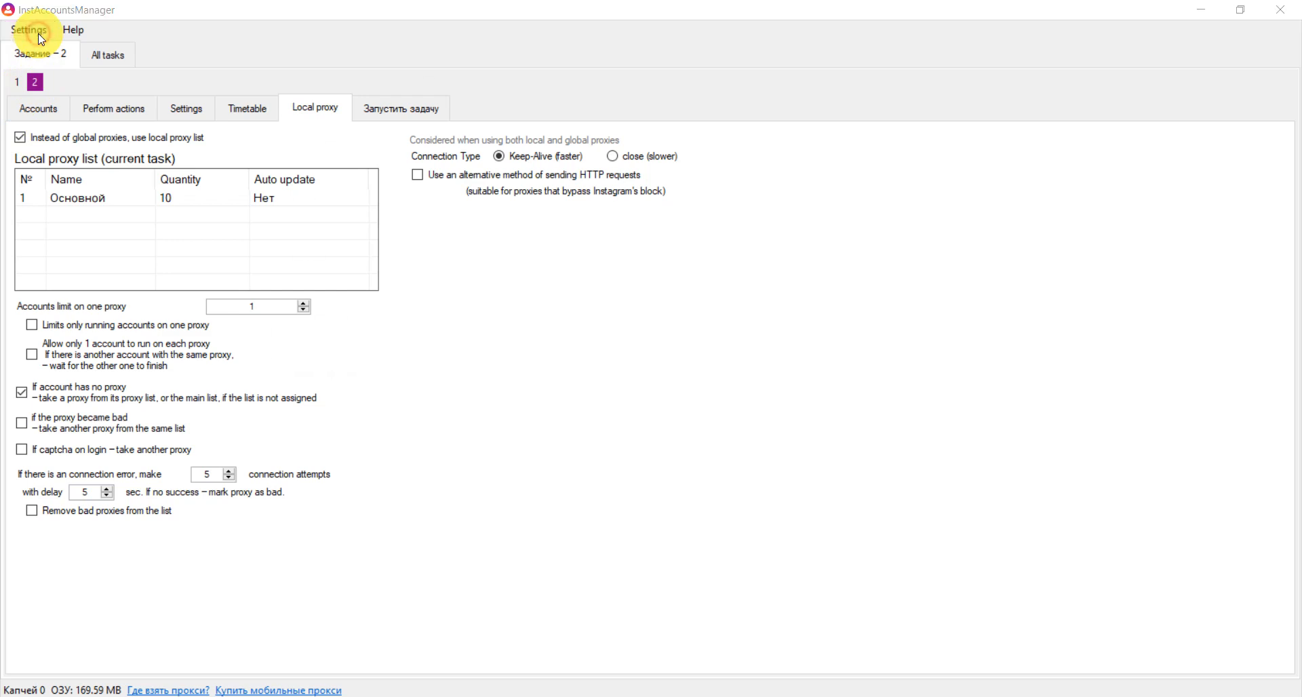
left_click(286, 41)
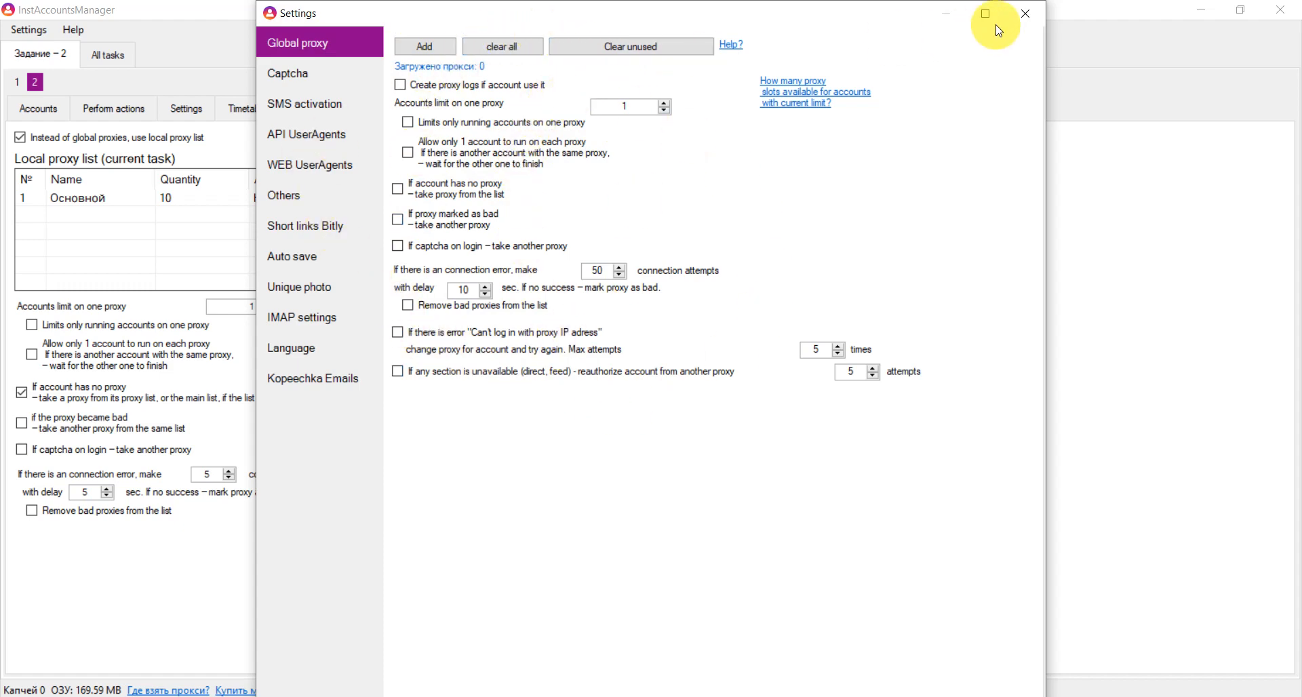
left_click(1026, 13)
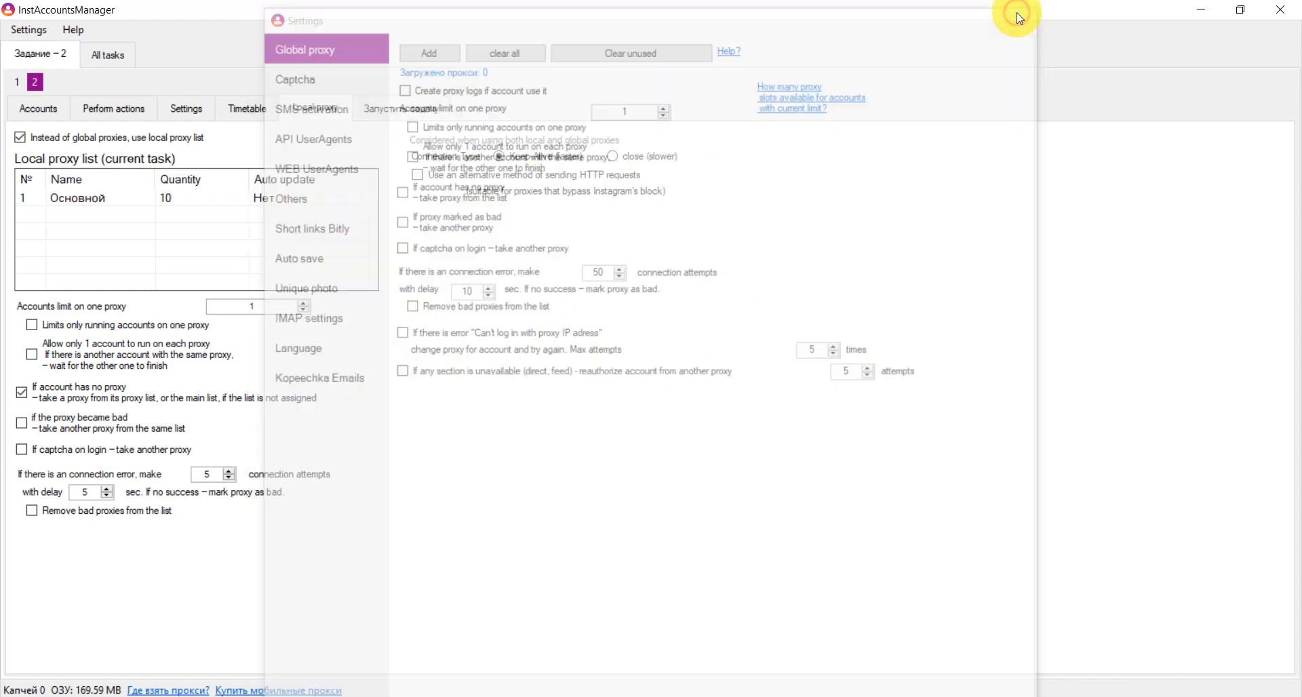
Create a new local proxy list named 2 for task 1
left_click(19, 82)
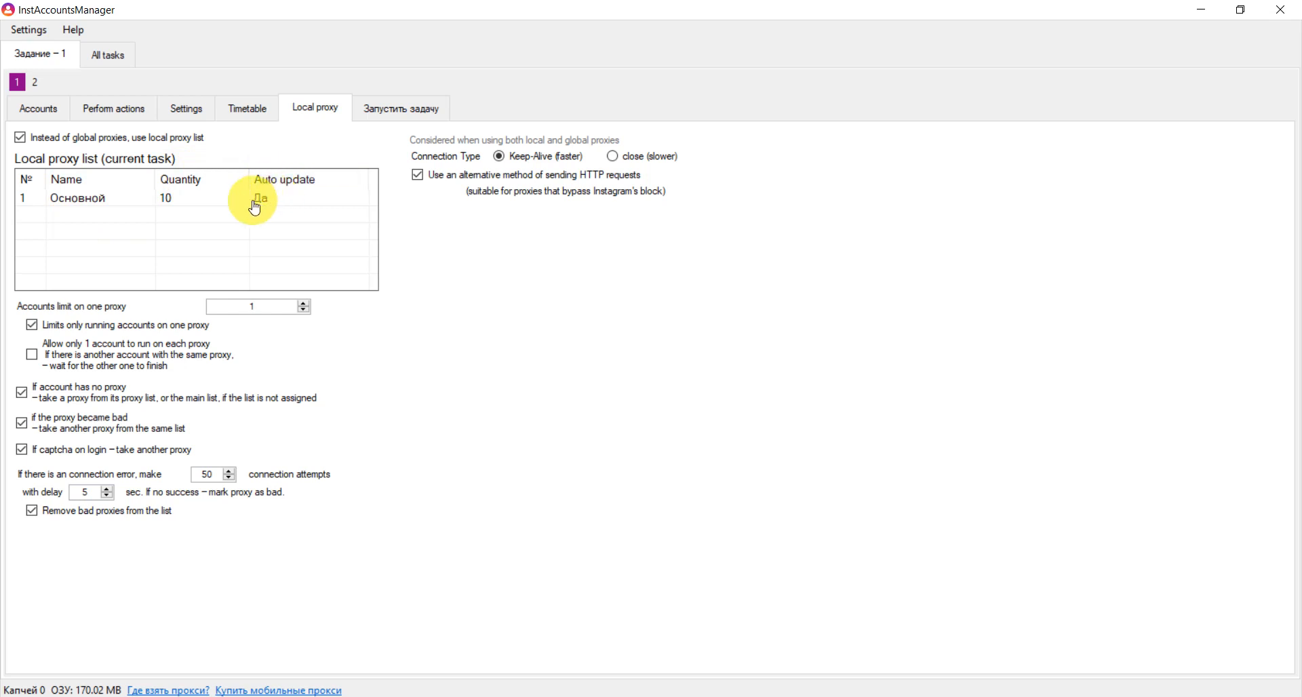
left_click(179, 201)
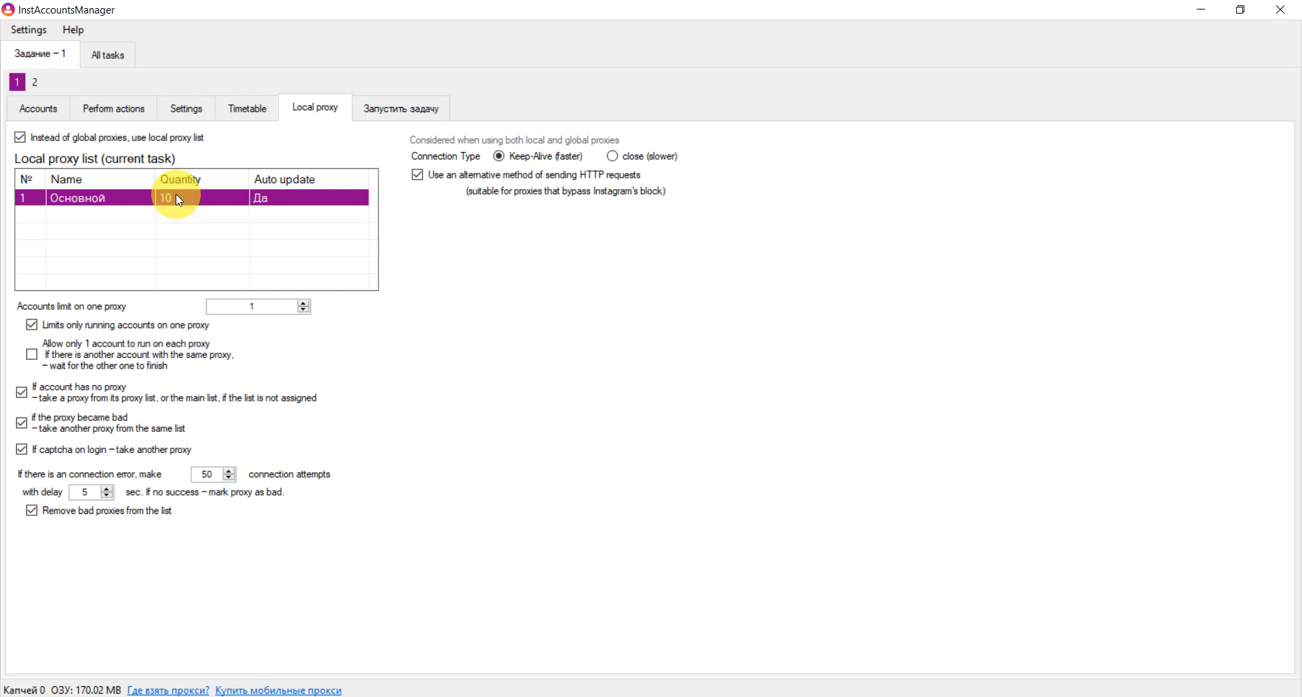
right_click(178, 199)
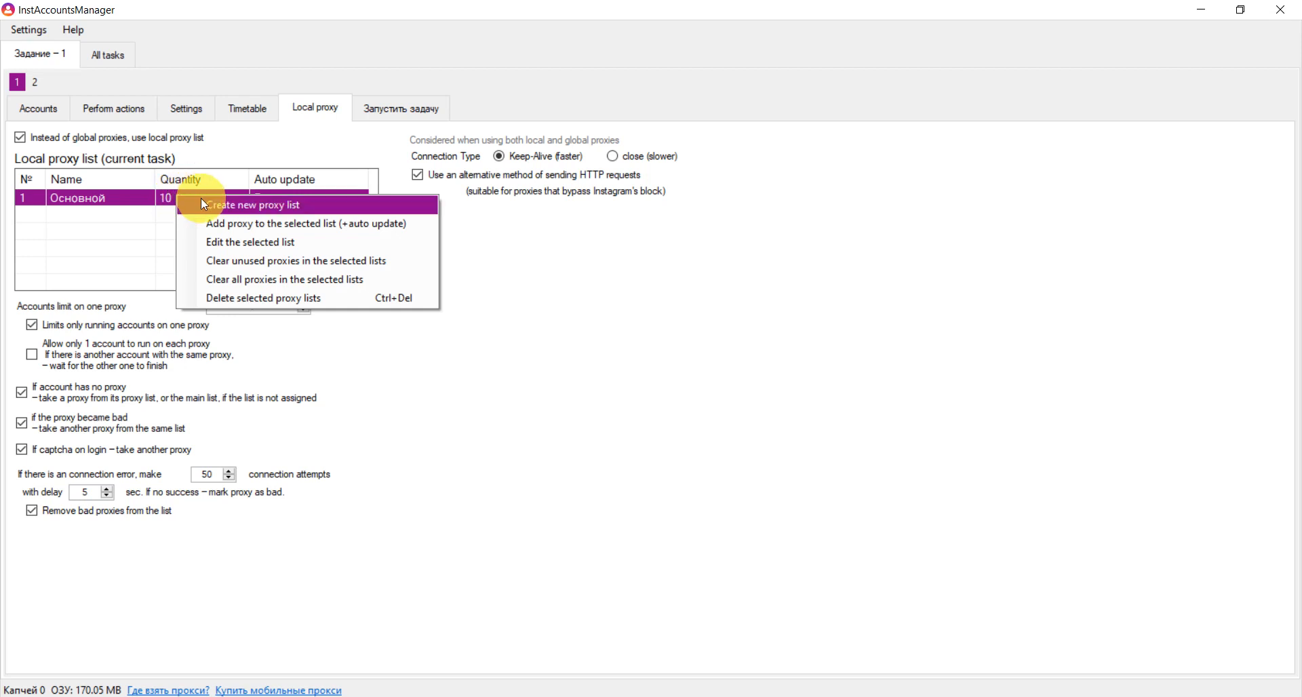
left_click(202, 201)
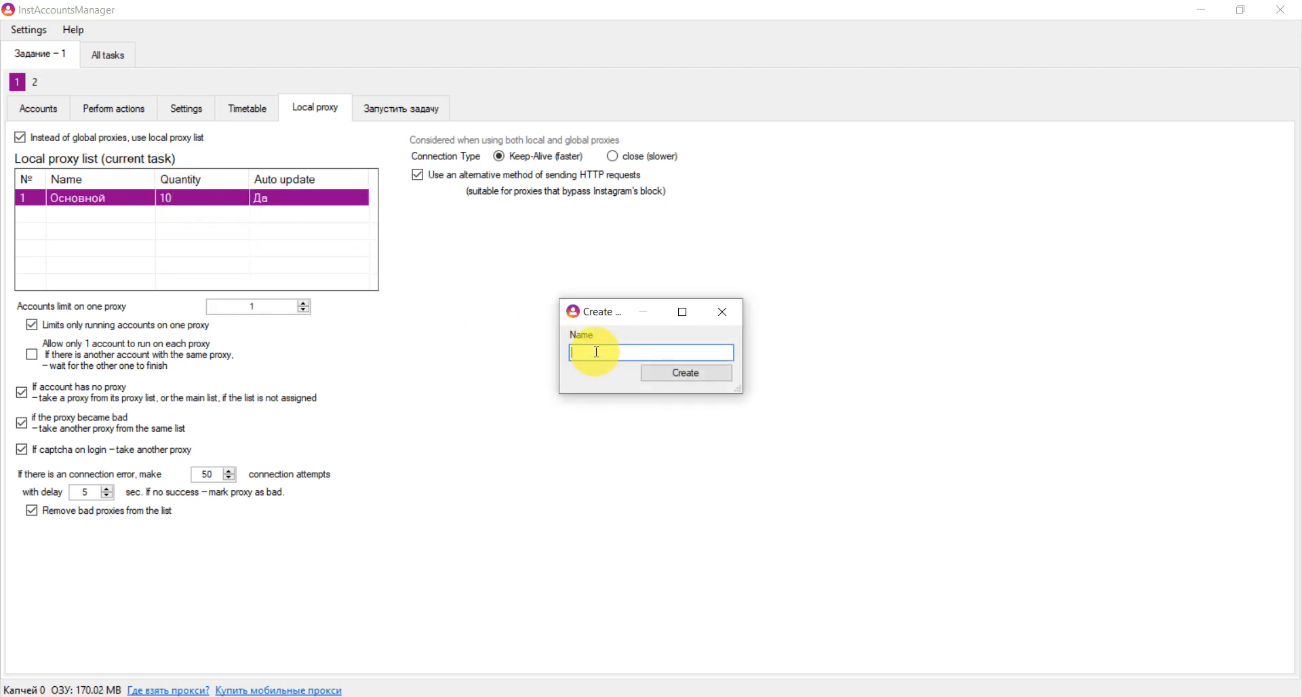
type("2")
left_click(701, 373)
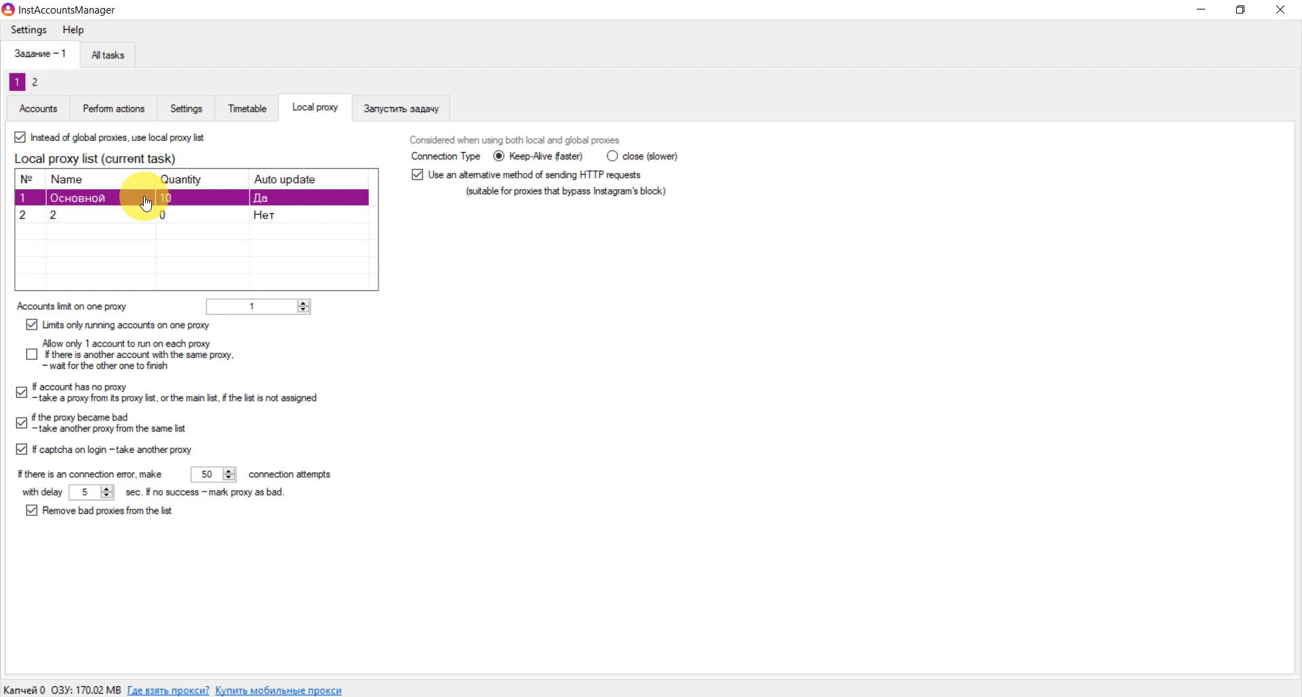
left_click(141, 225)
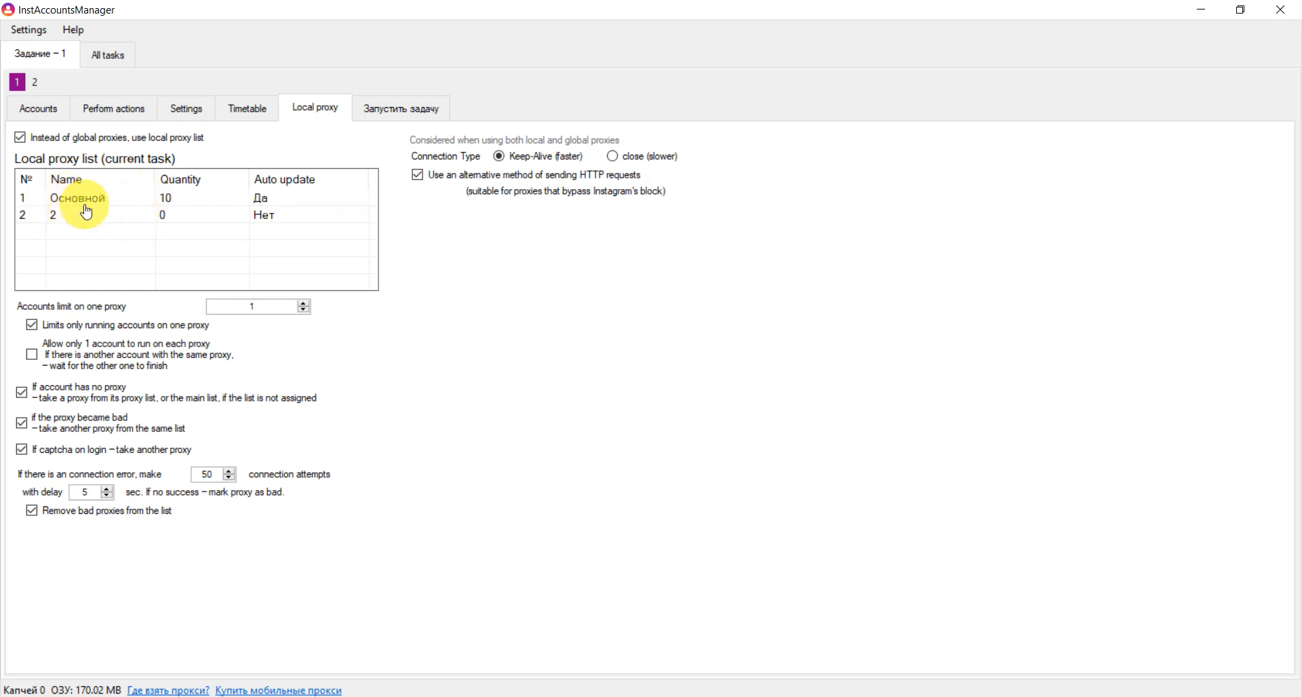
Select proxy list 2 in the first account's proxy settings and close the account editor without saving
left_click(58, 121)
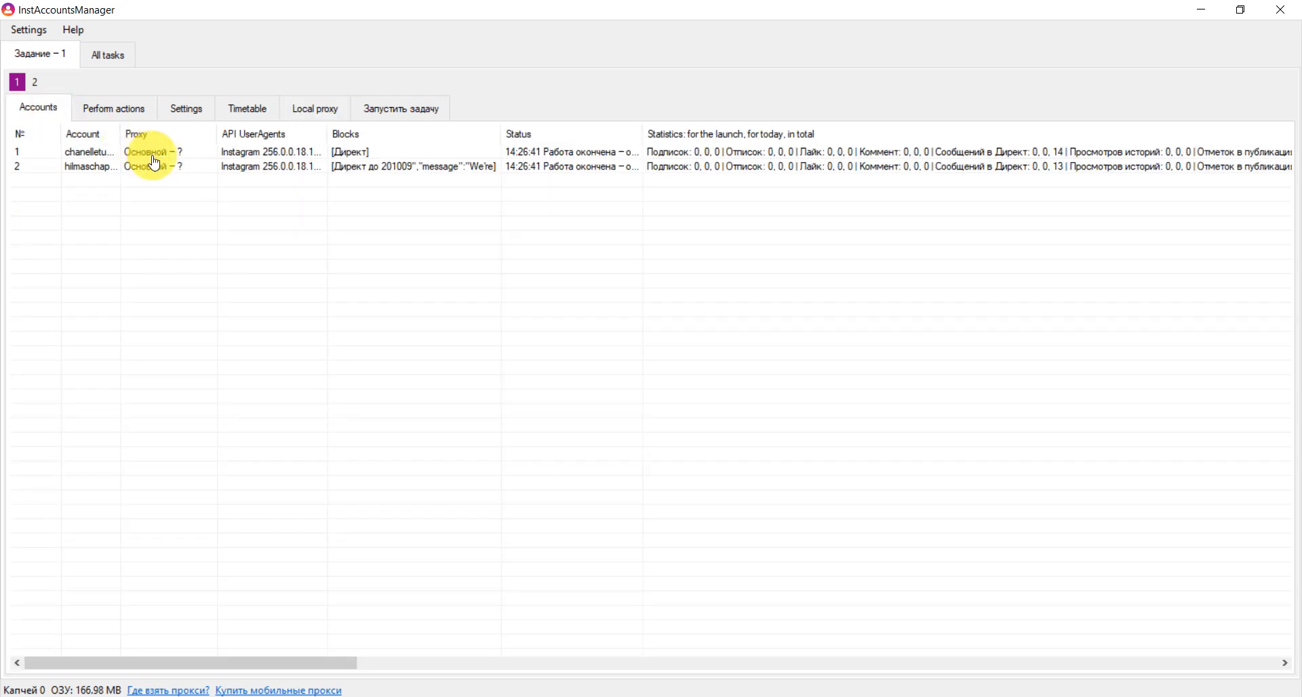
double_click(104, 152)
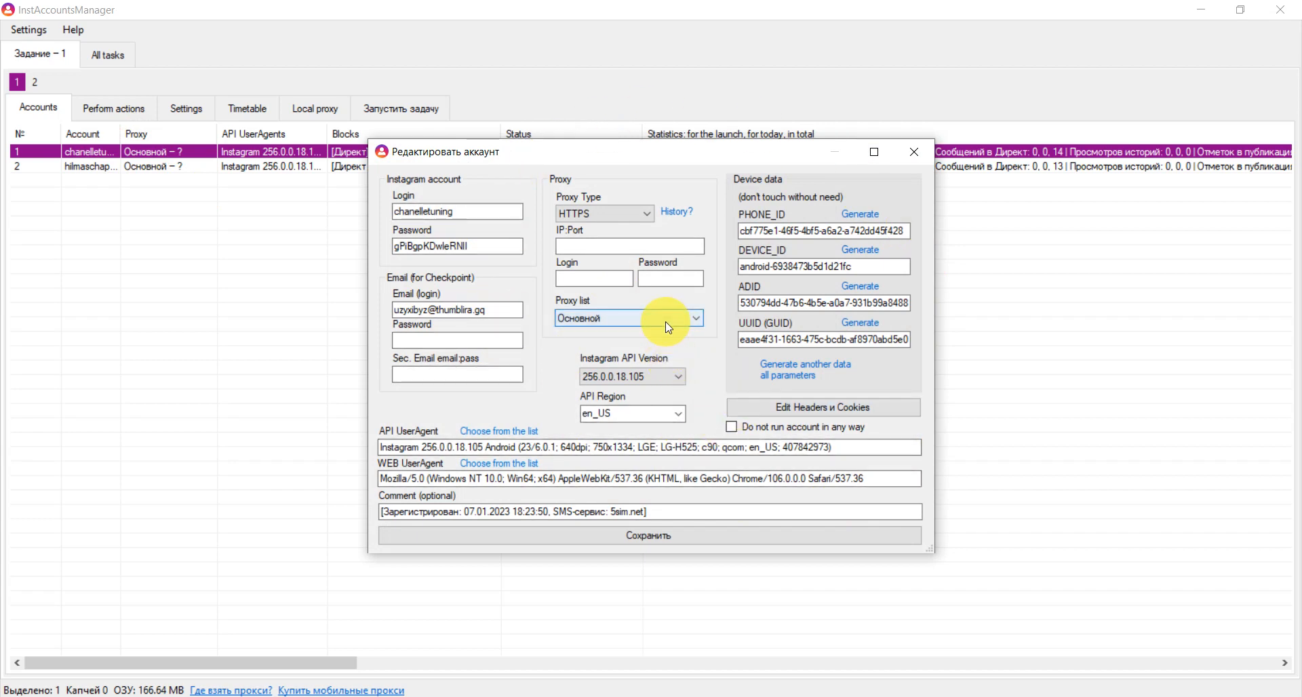
left_click(591, 318)
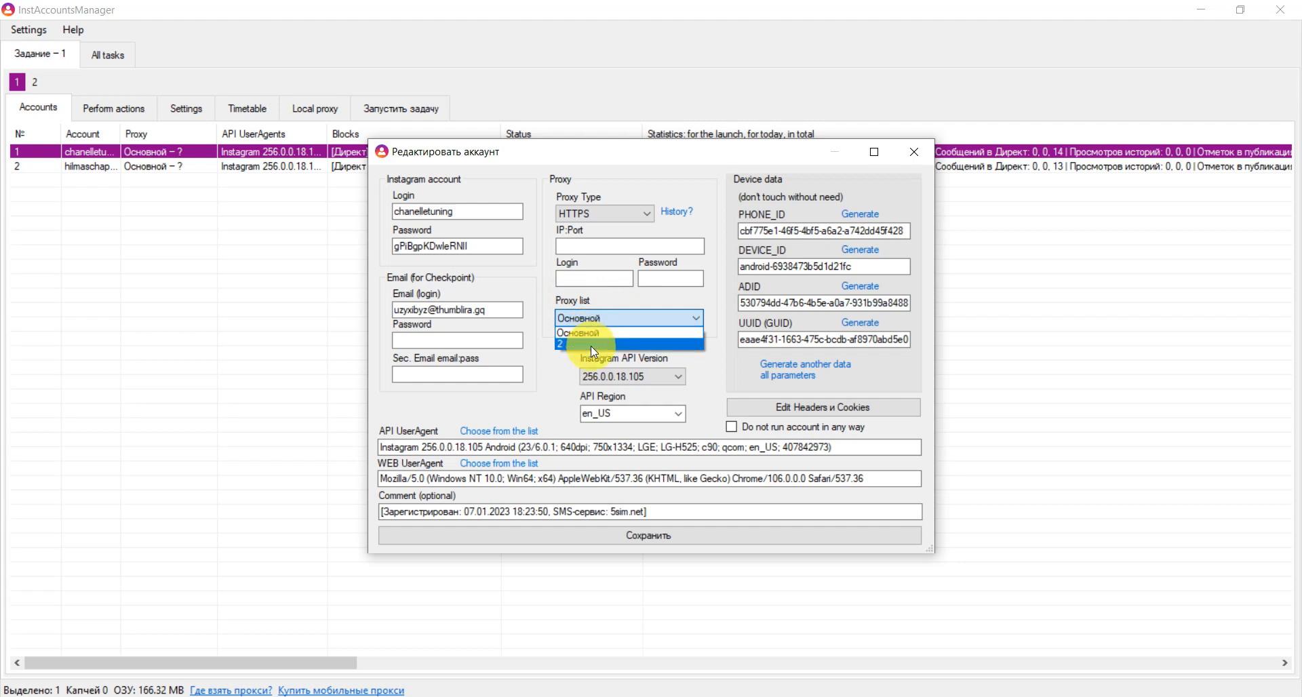
left_click(592, 344)
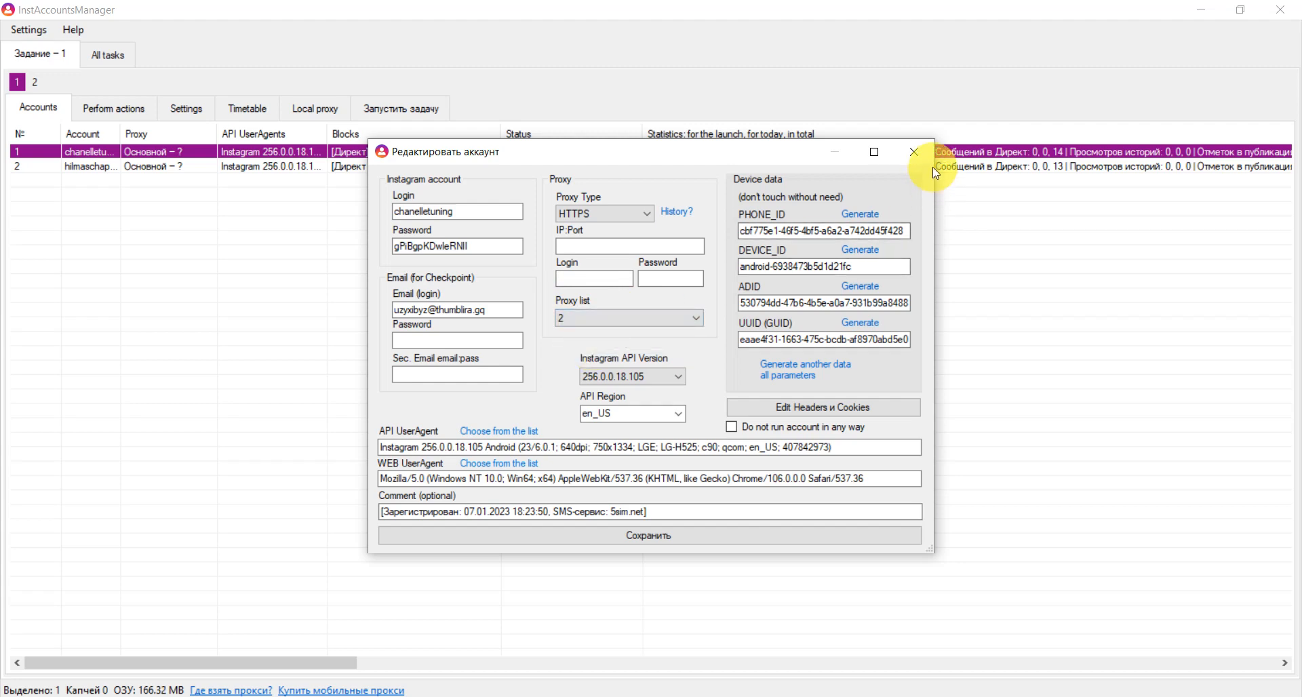
left_click(914, 152)
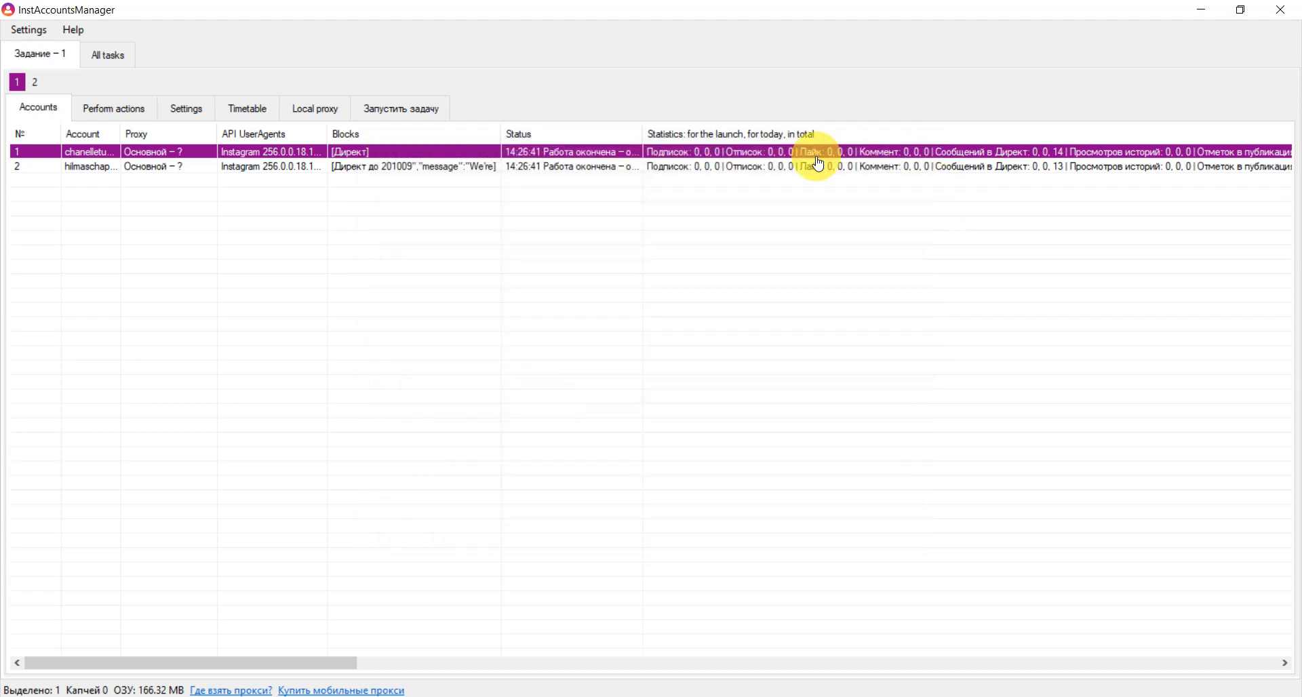
Start adding proxies with auto update to the Основной list, using a link as the proxy source
left_click(302, 107)
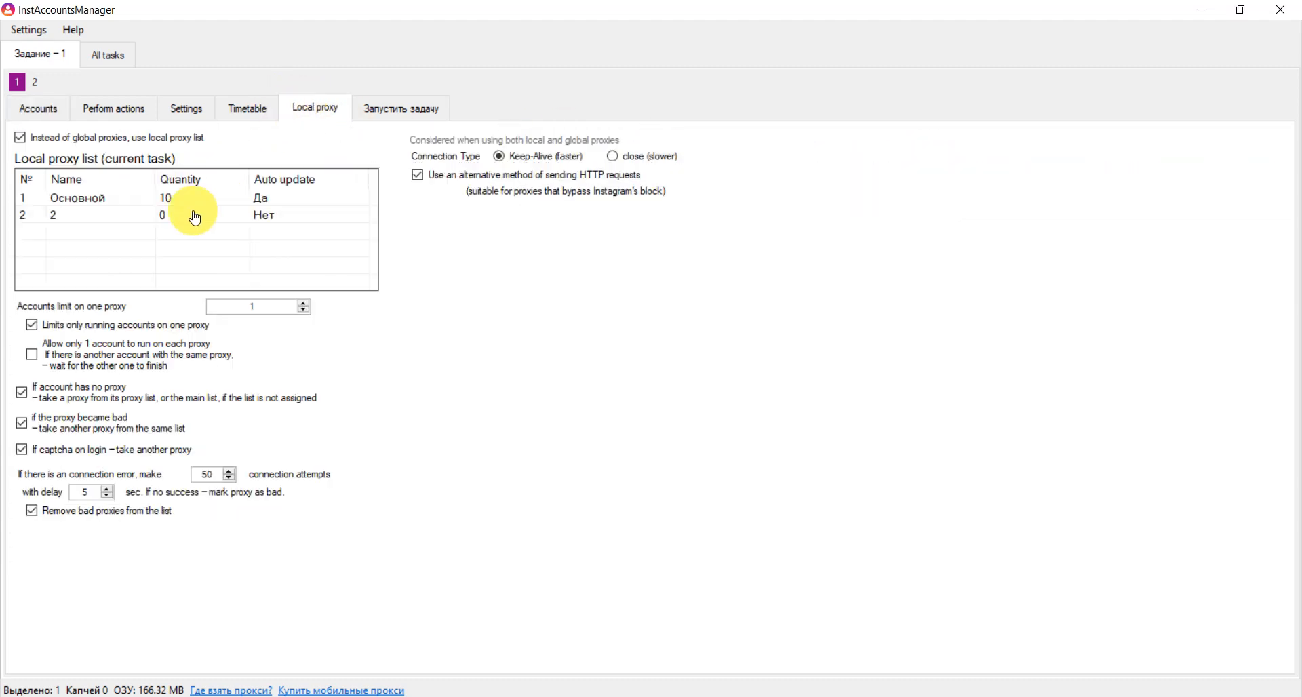
left_click(173, 201)
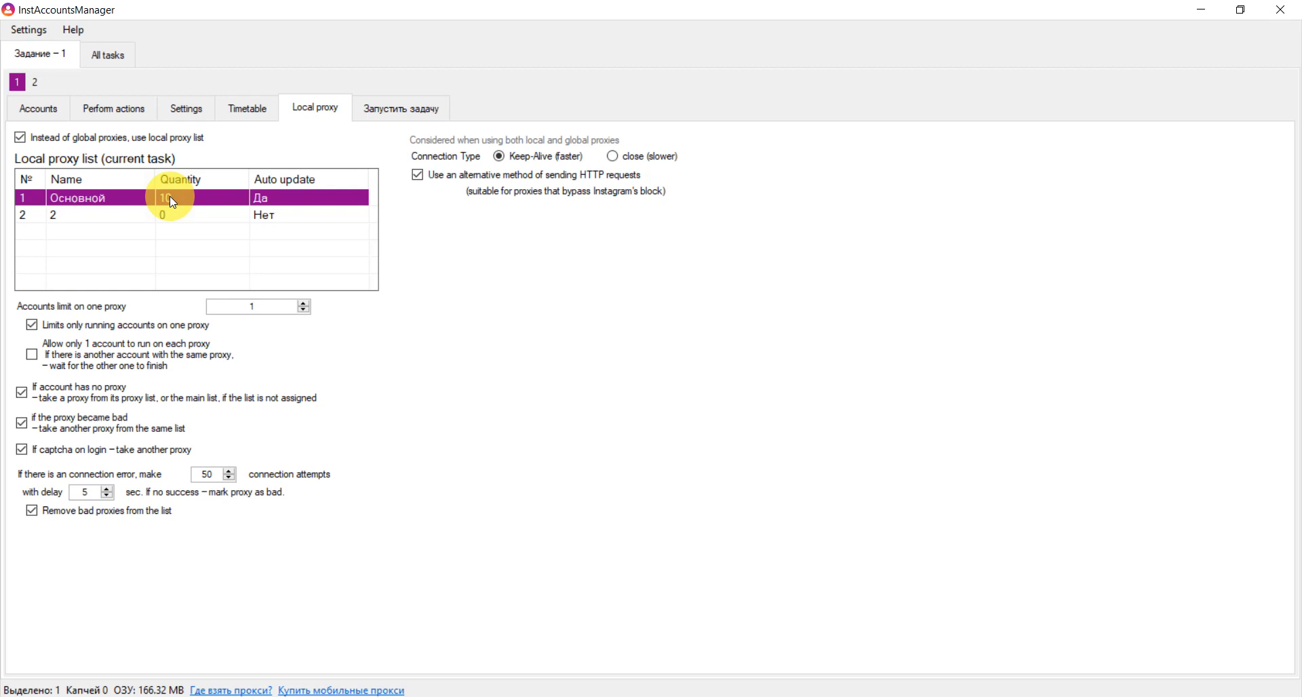
right_click(173, 201)
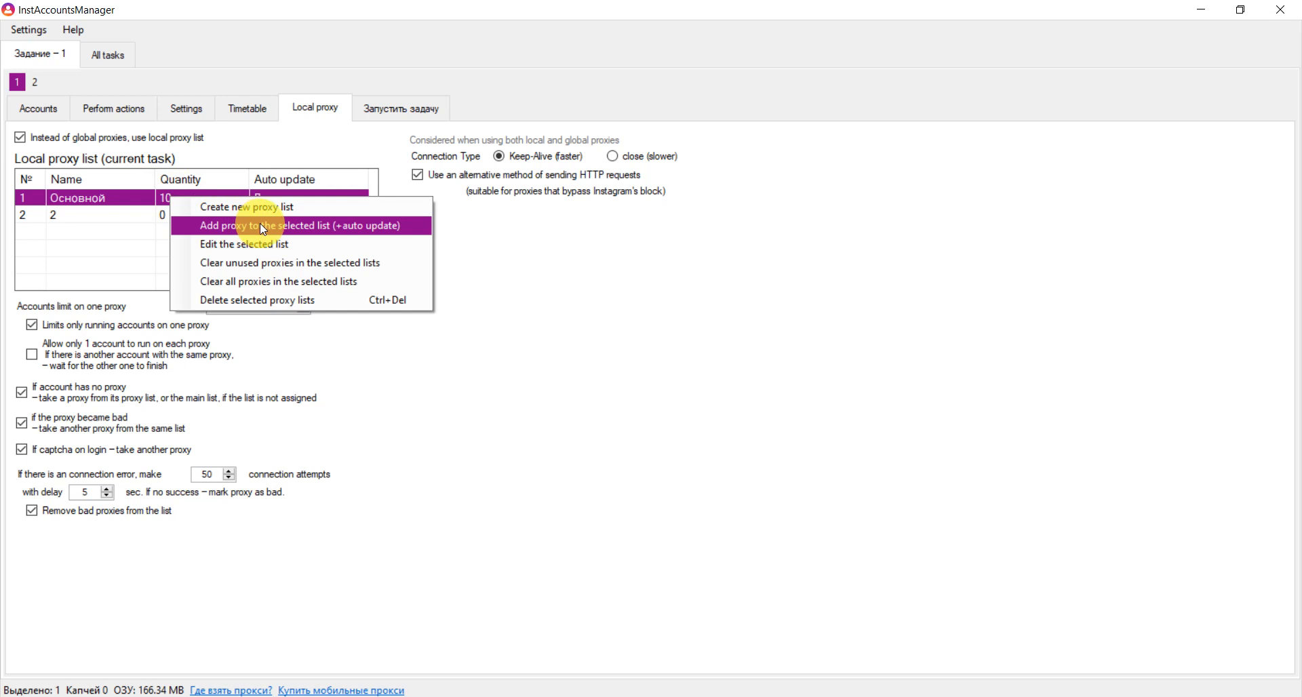
left_click(364, 227)
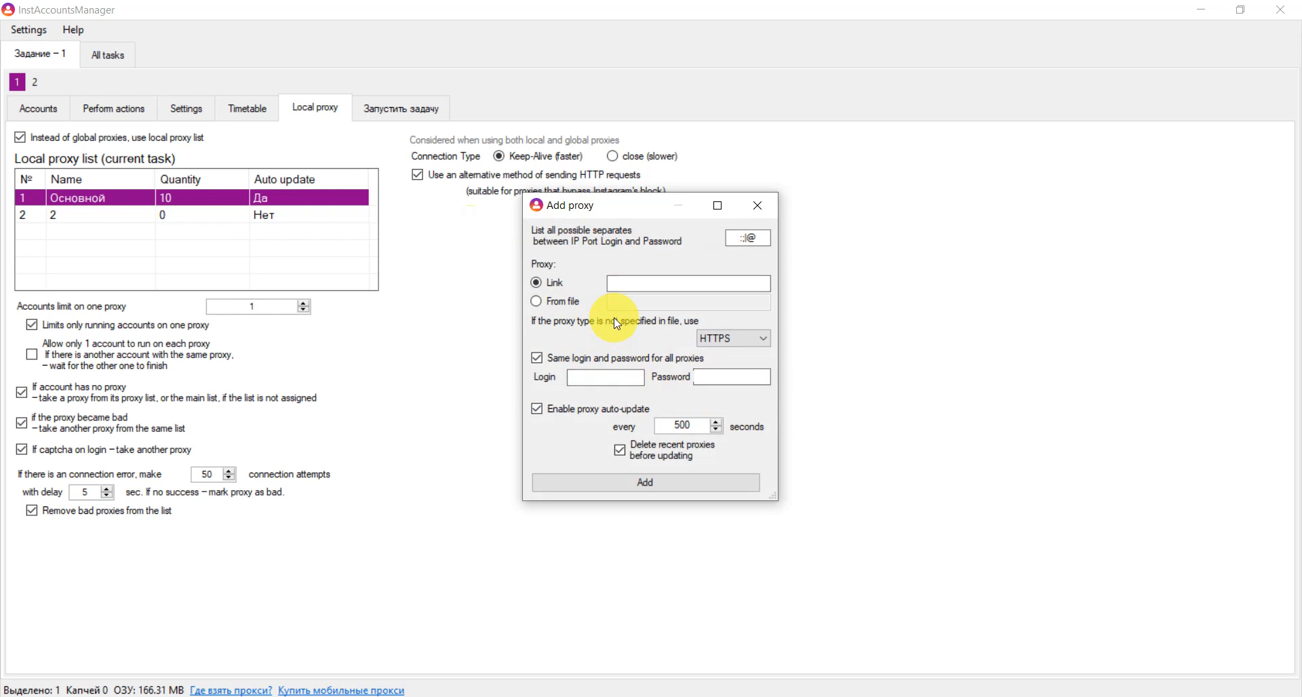
left_click(641, 283)
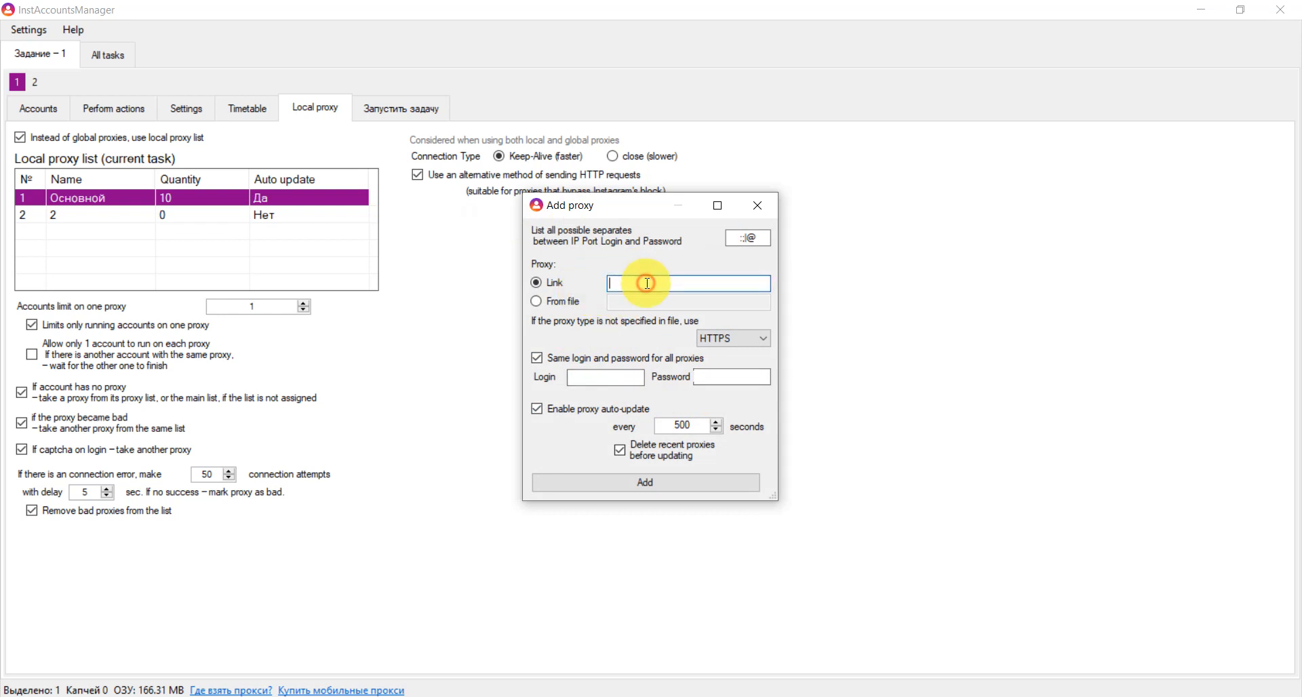
left_click(552, 301)
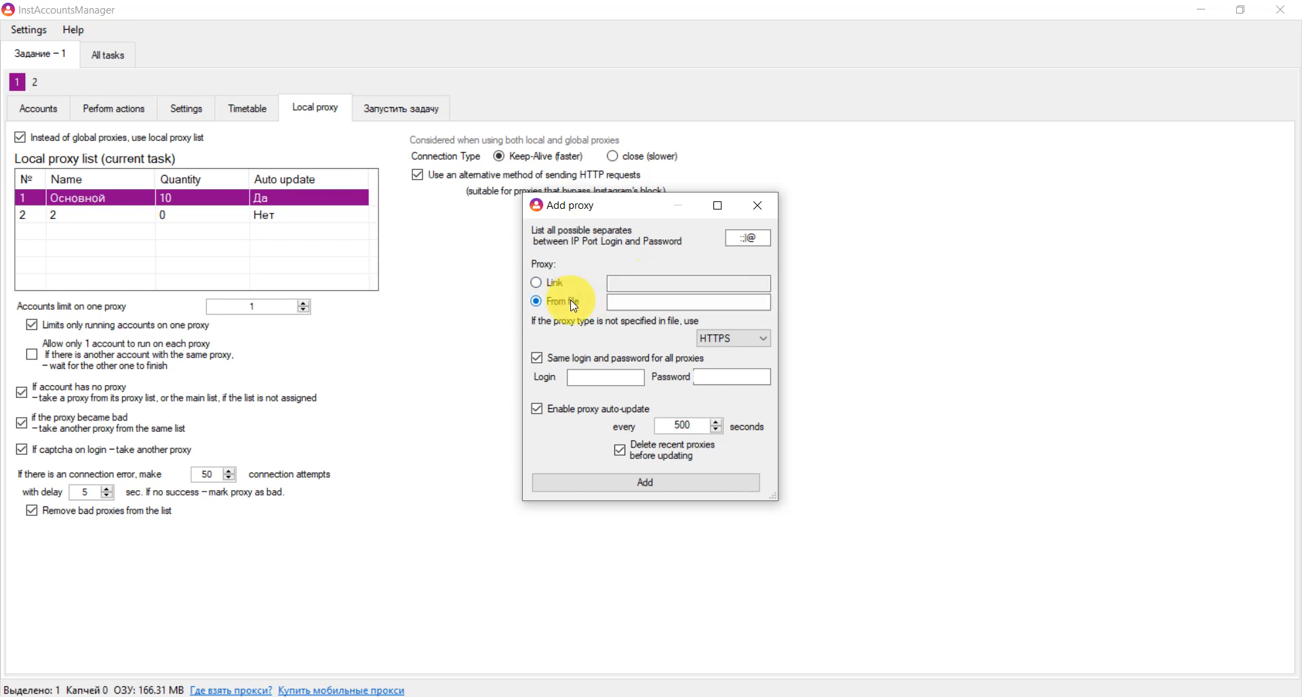
left_click(631, 312)
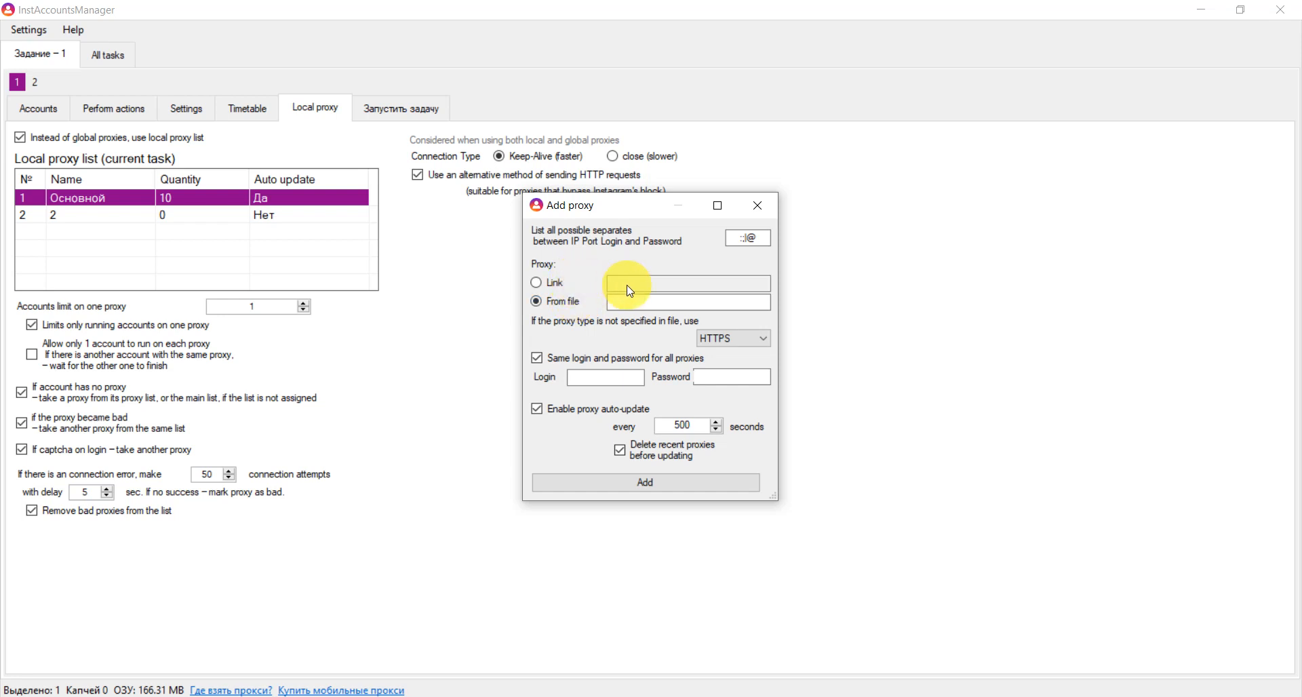
left_click(536, 282)
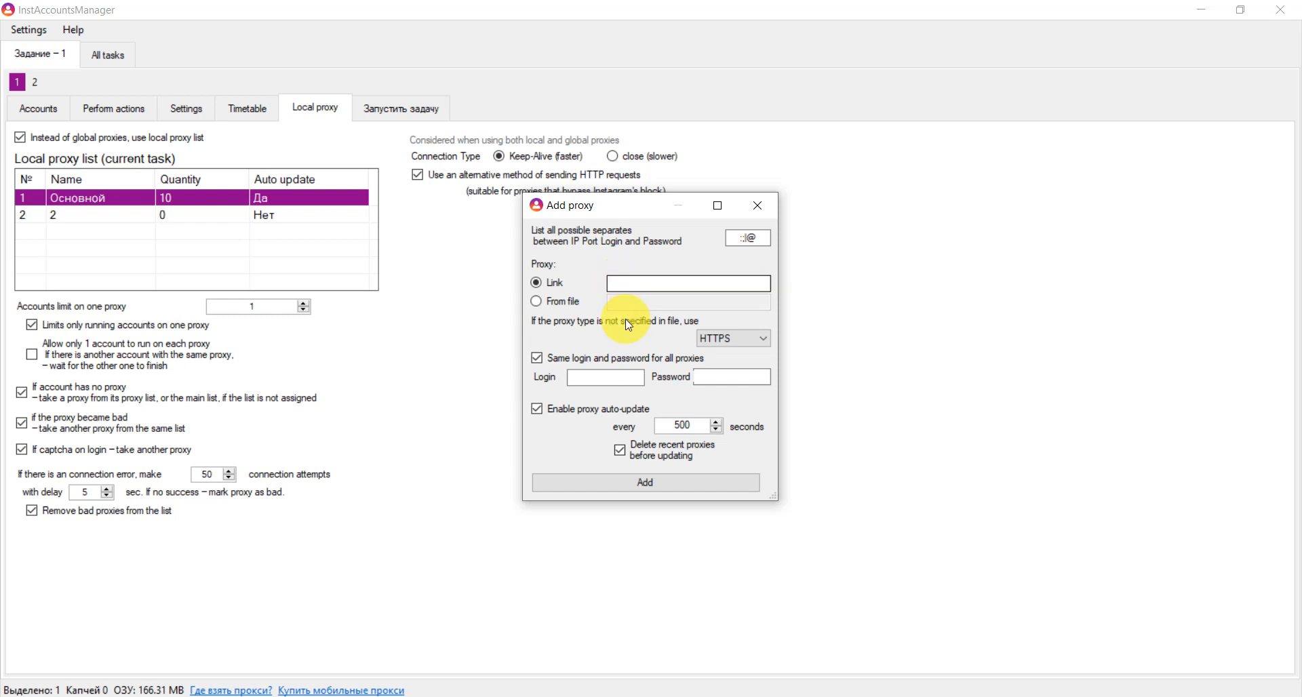
Turn off the shared login and password for all proxies and set the proxy auto-update interval to 100 seconds
left_click(537, 357)
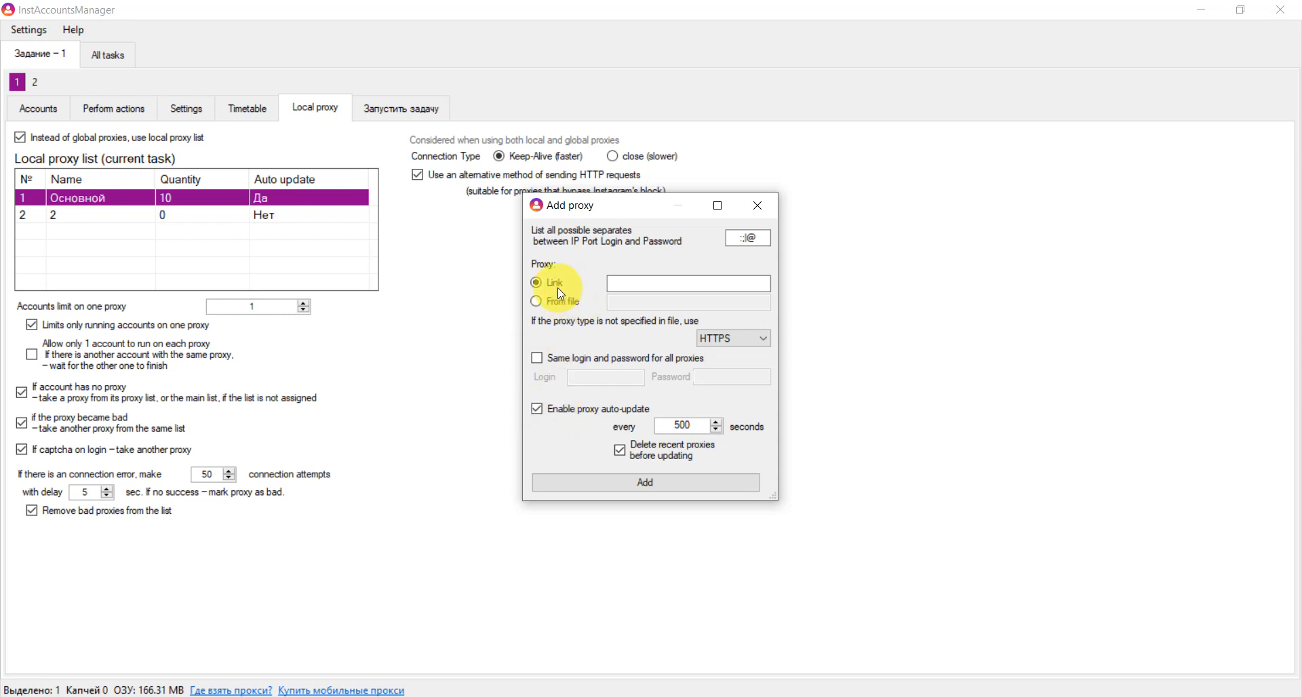
left_click(638, 281)
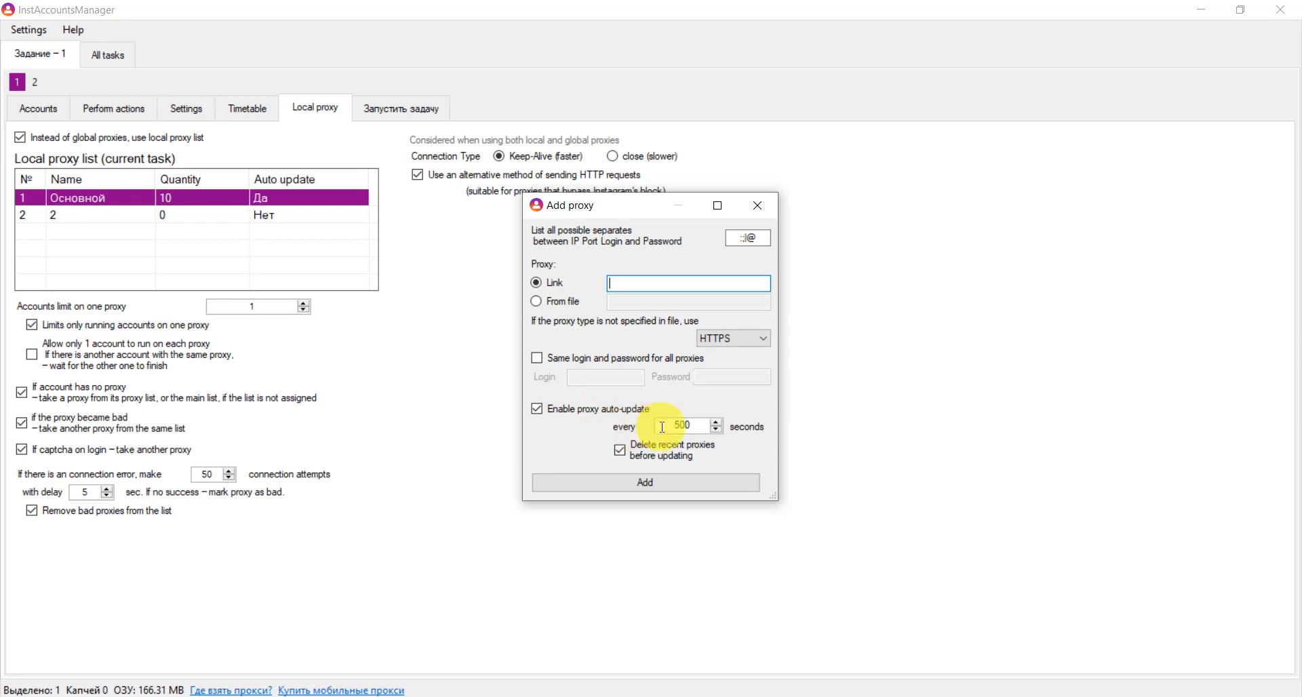
left_click(692, 426)
key("BackSpace")
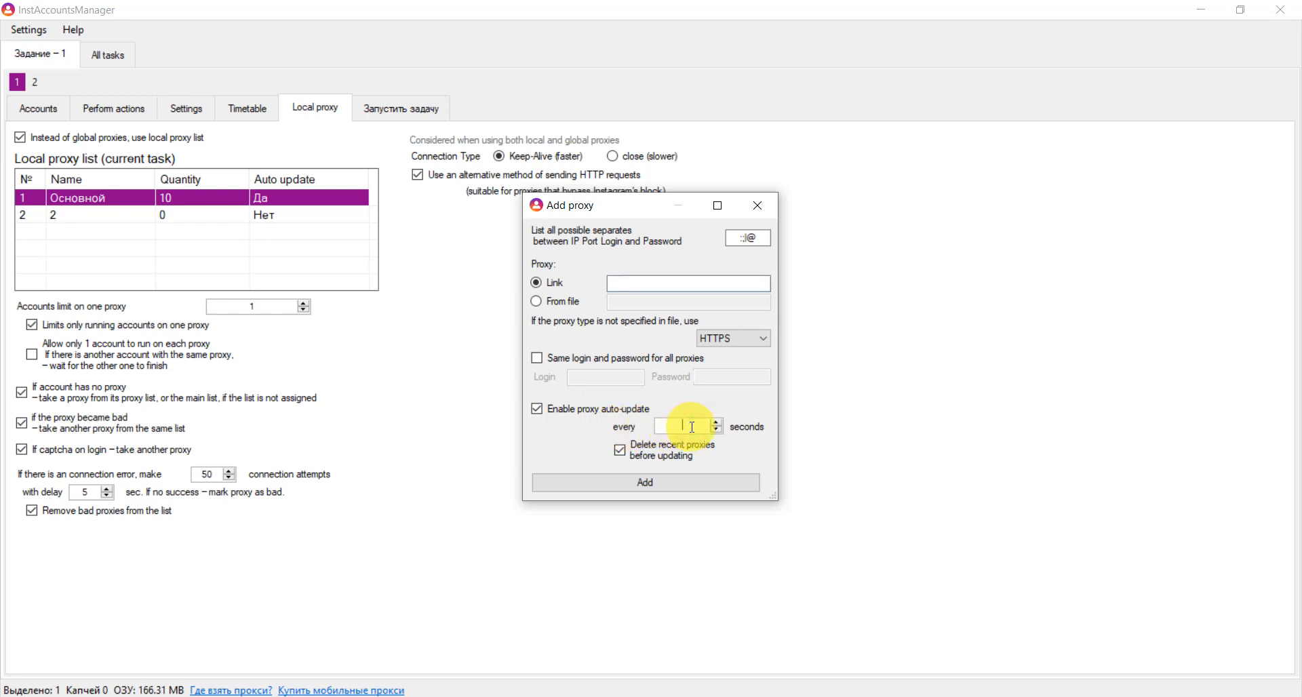
type("100")
left_click(698, 427)
left_click(694, 428)
left_click(644, 286)
left_click(644, 286)
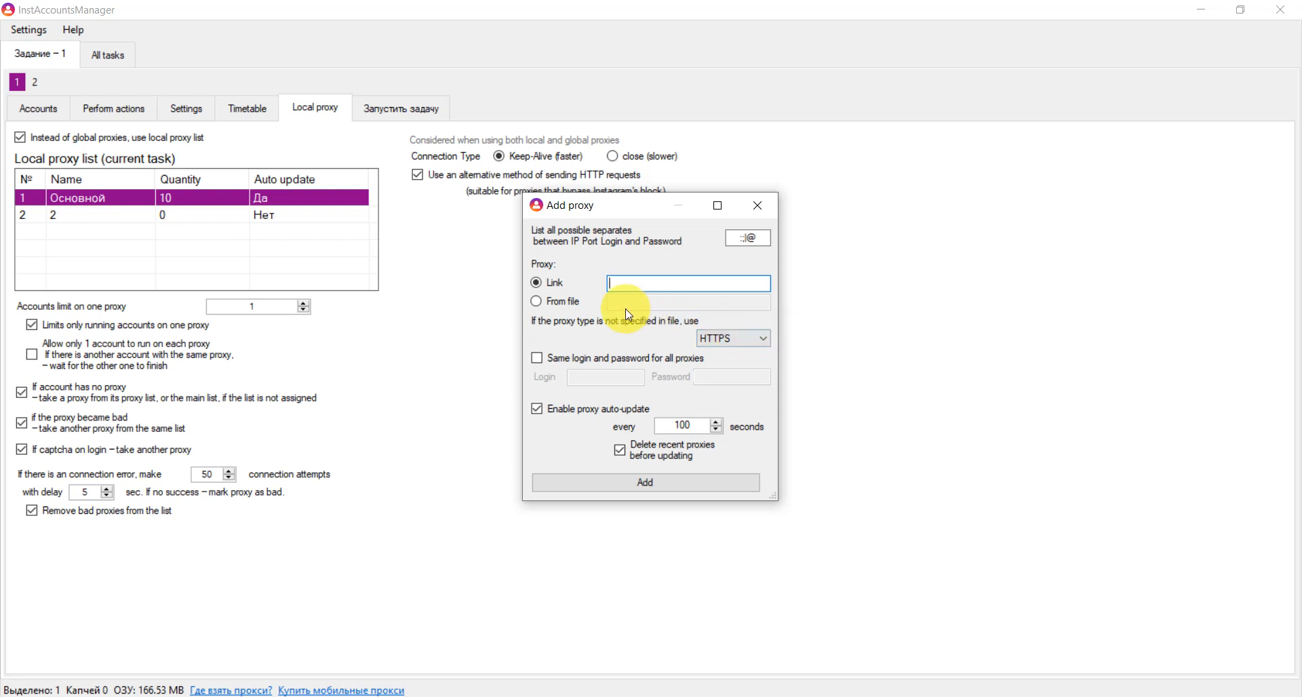
Remove the @ sign from the separators between IP, port, login and password, keeping a link as the proxy source
left_click(566, 300)
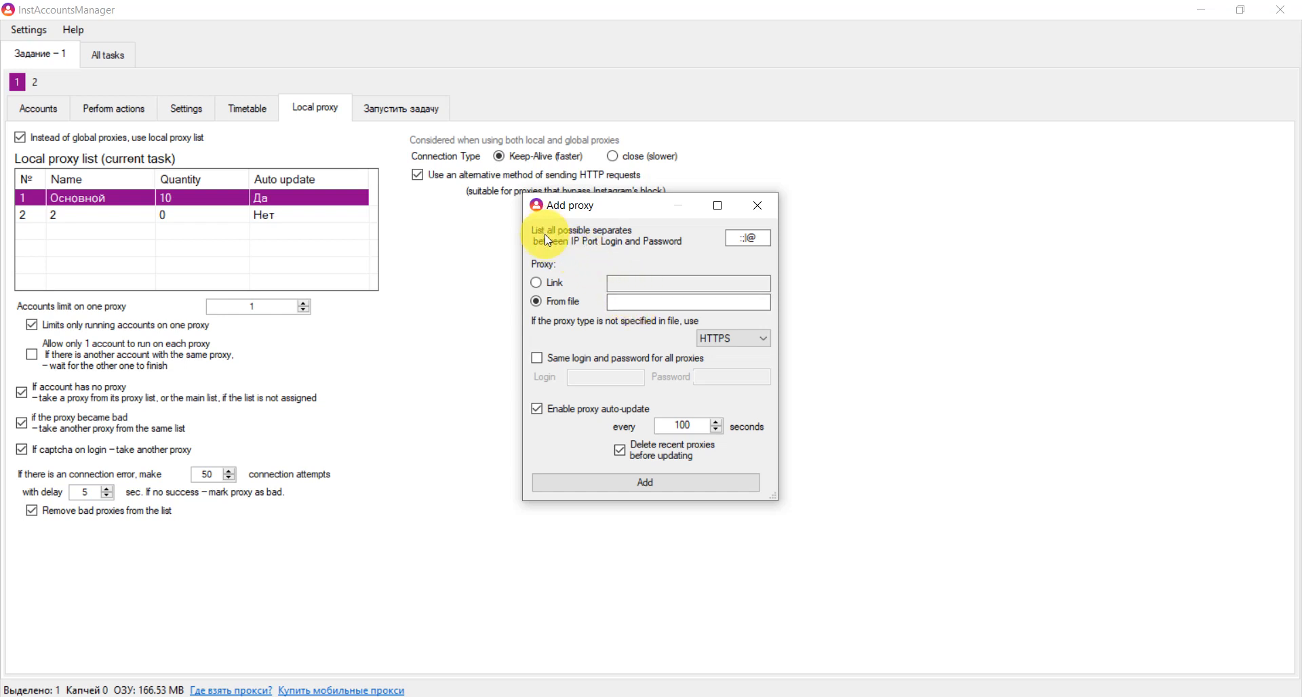
left_click_drag(757, 238, 731, 240)
left_click(761, 237)
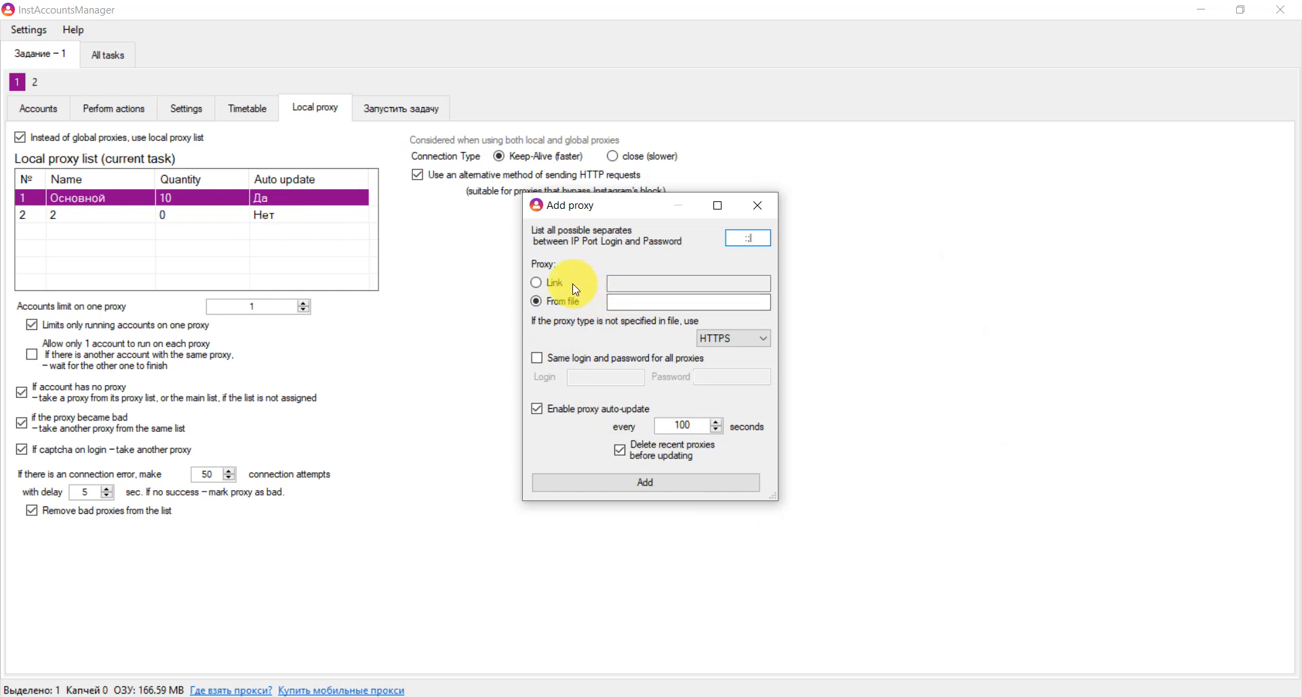
left_click(539, 283)
left_click(616, 281)
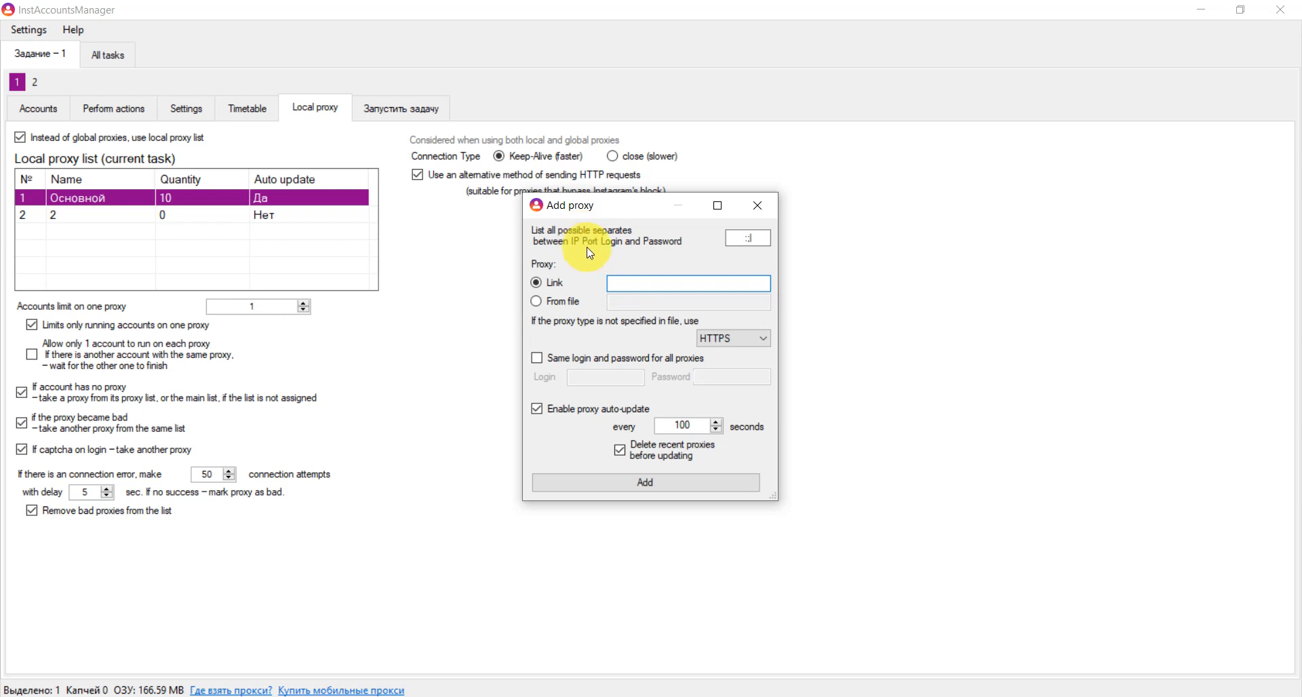
left_click(758, 237)
left_click_drag(758, 238, 742, 238)
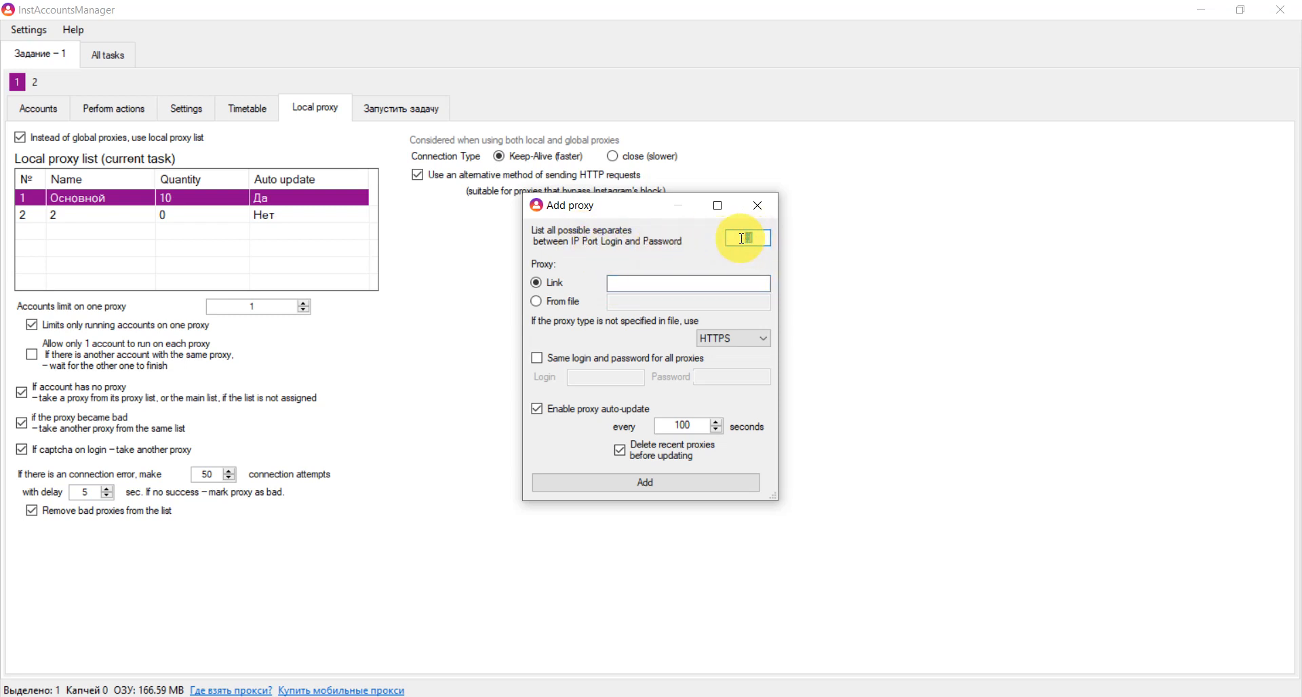
type(":")
Keep HTTPS as the default proxy type and enable the same login and password for all proxies
left_click(735, 341)
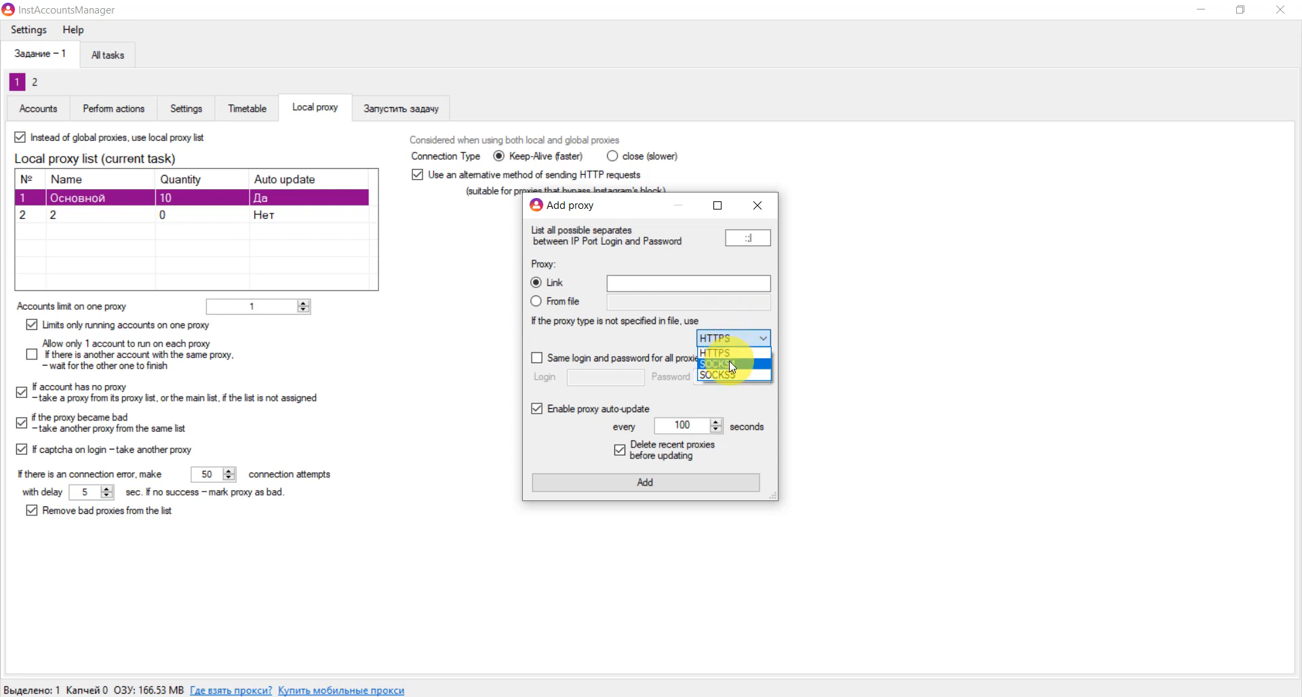
left_click(742, 323)
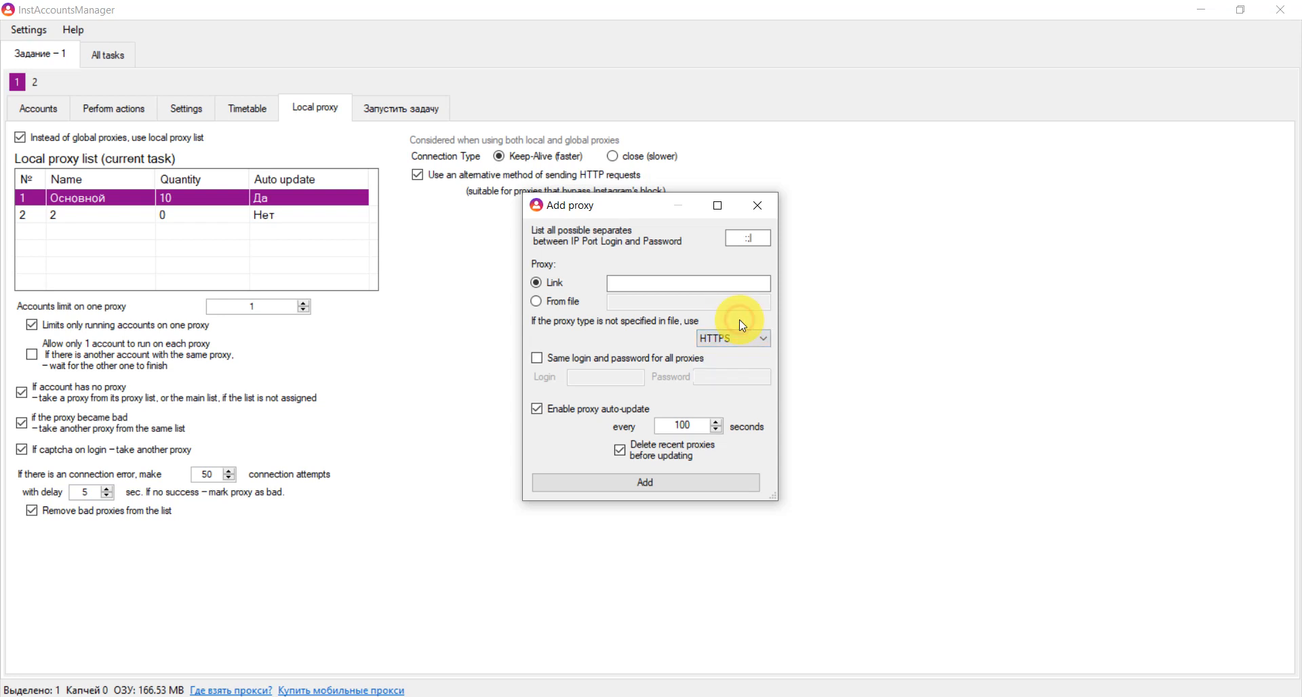
left_click(537, 358)
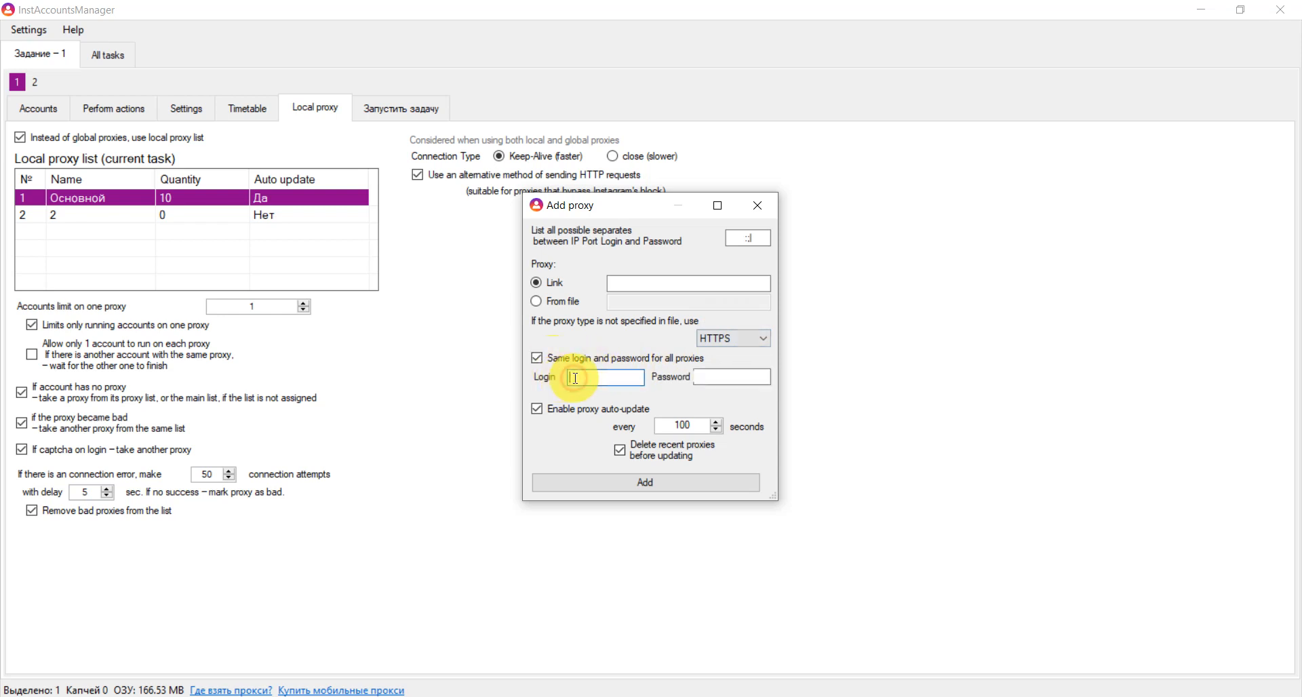
Turn off the same login and password for all proxies, disable proxy auto-update, and close the Add proxy window
left_click(733, 375)
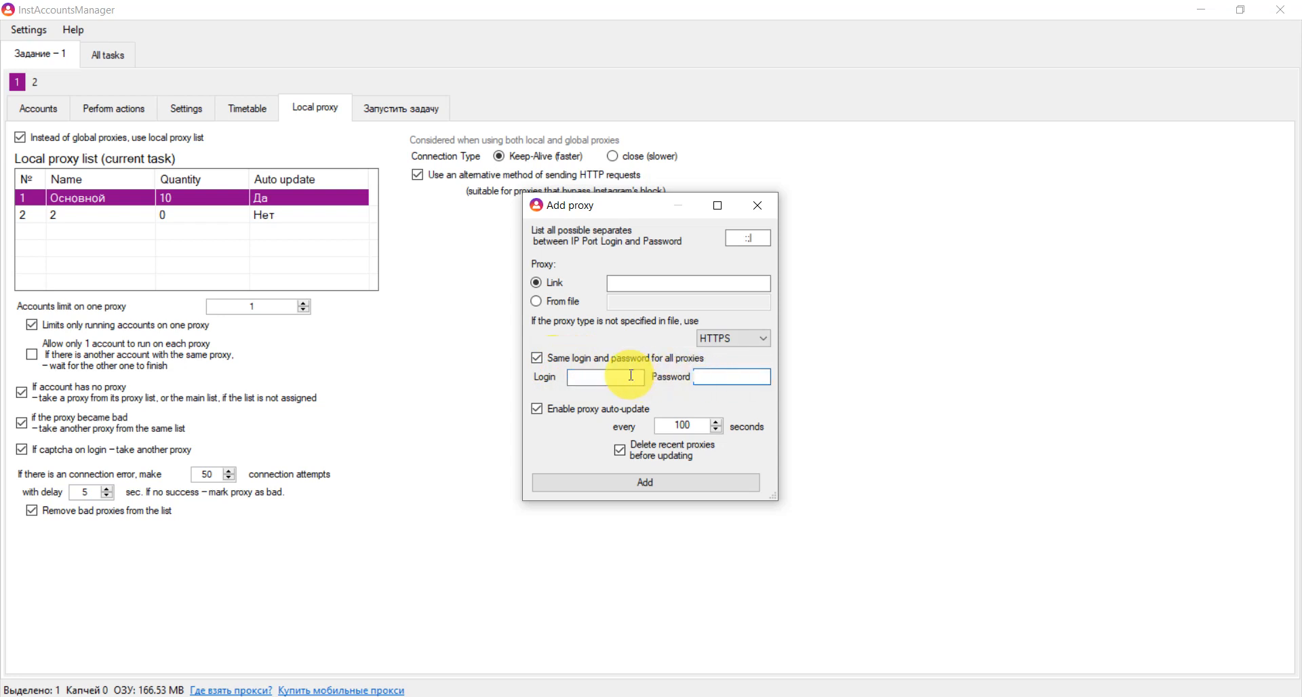
left_click(621, 376)
left_click(740, 376)
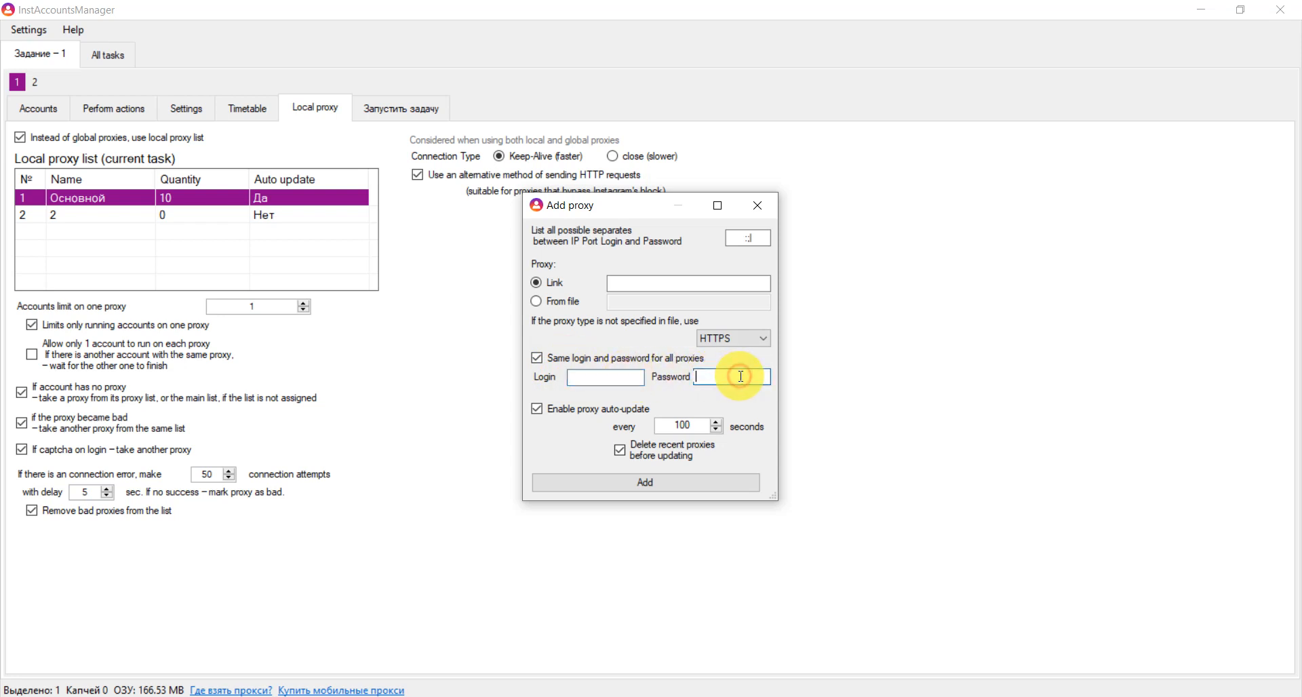
left_click(588, 361)
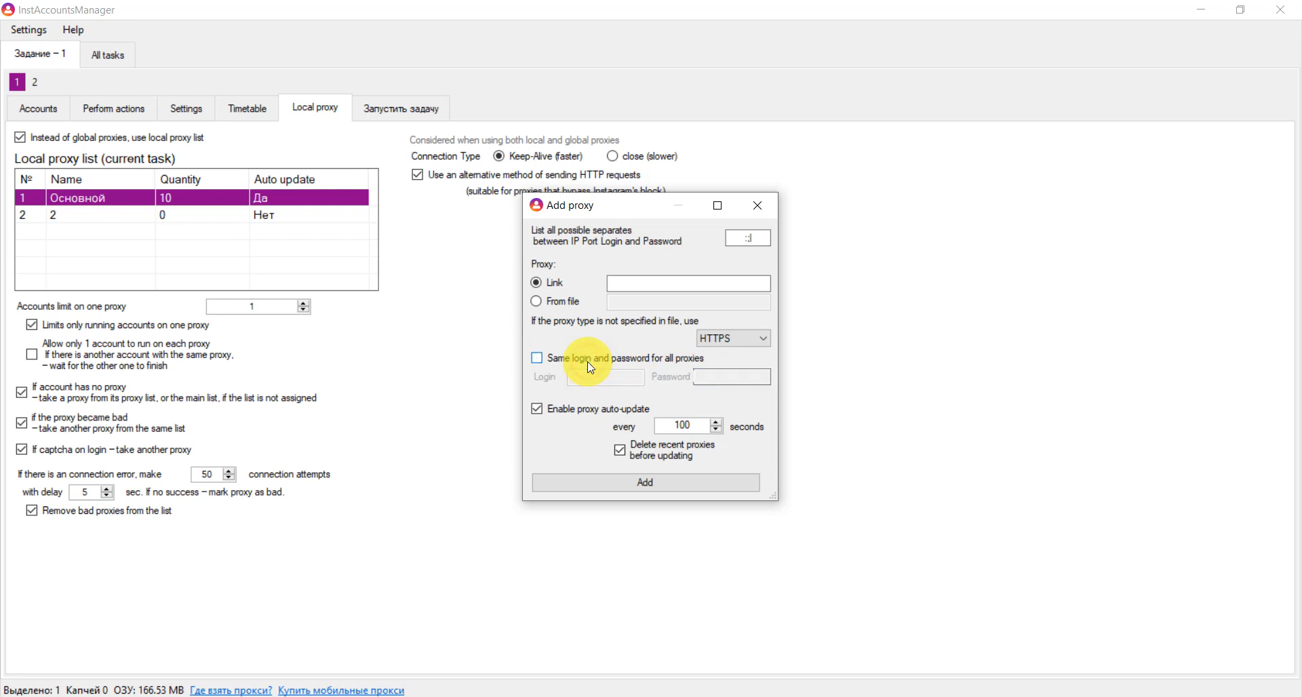
left_click(555, 412)
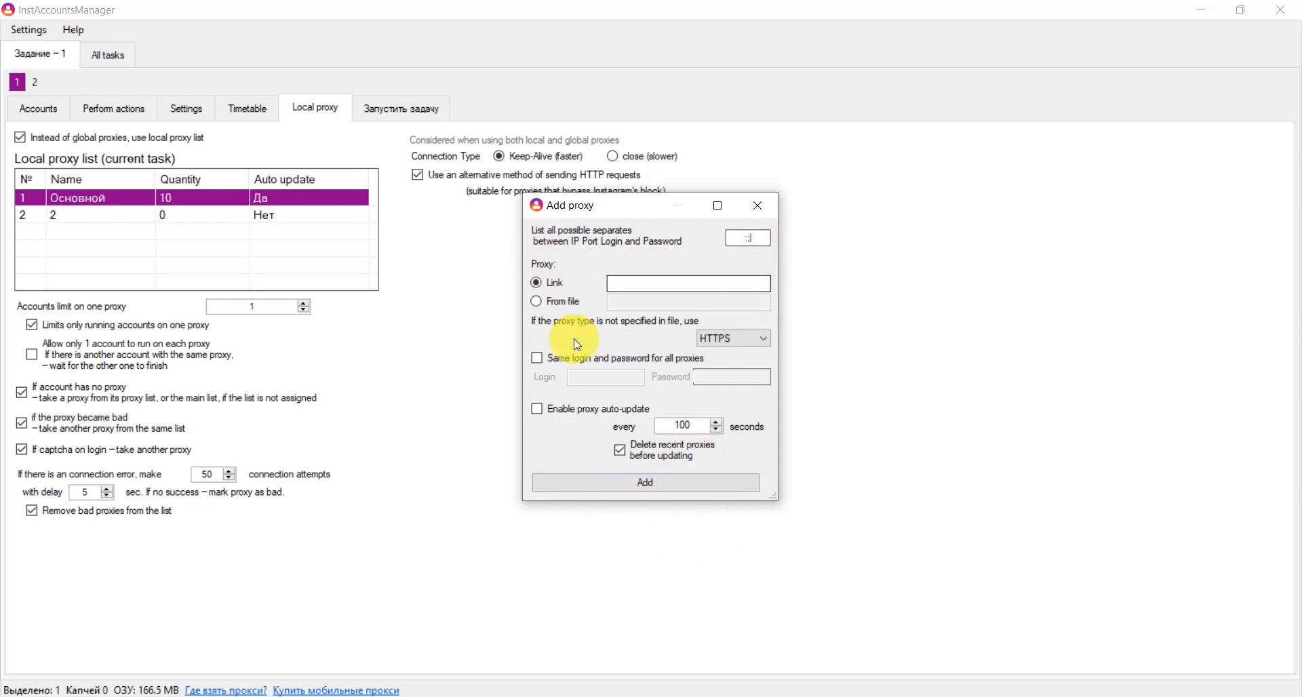
left_click(757, 206)
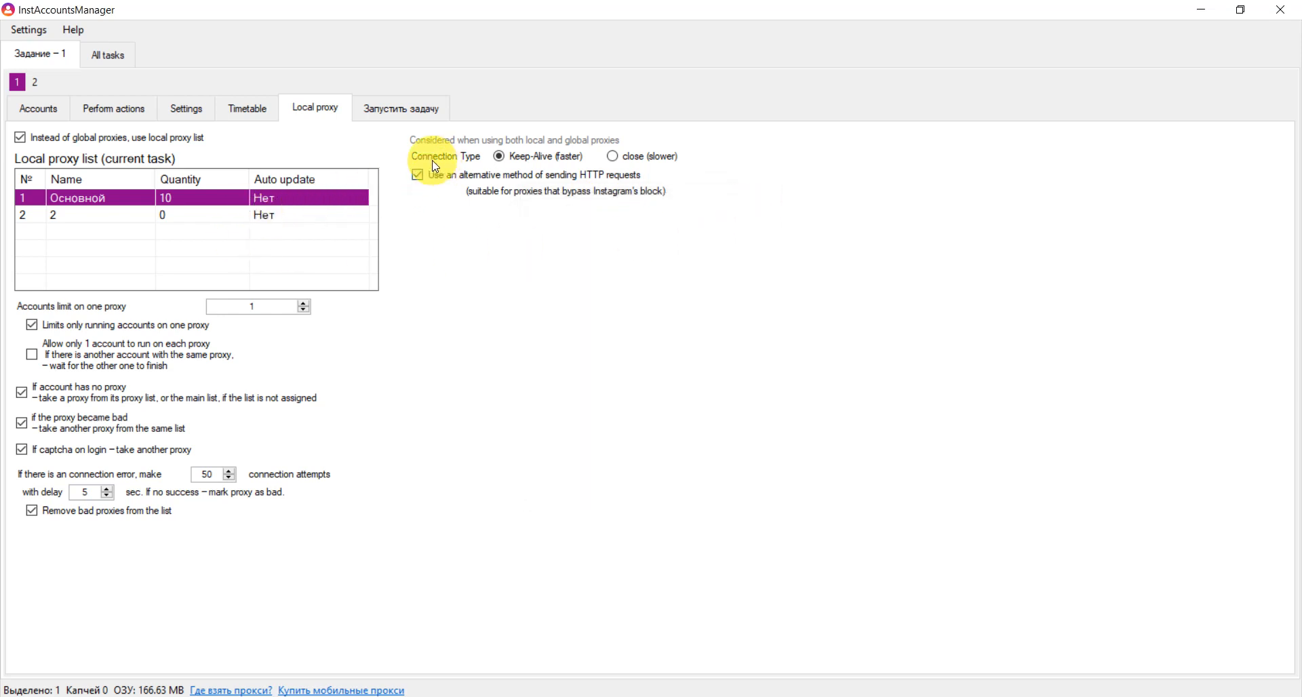
left_click(634, 157)
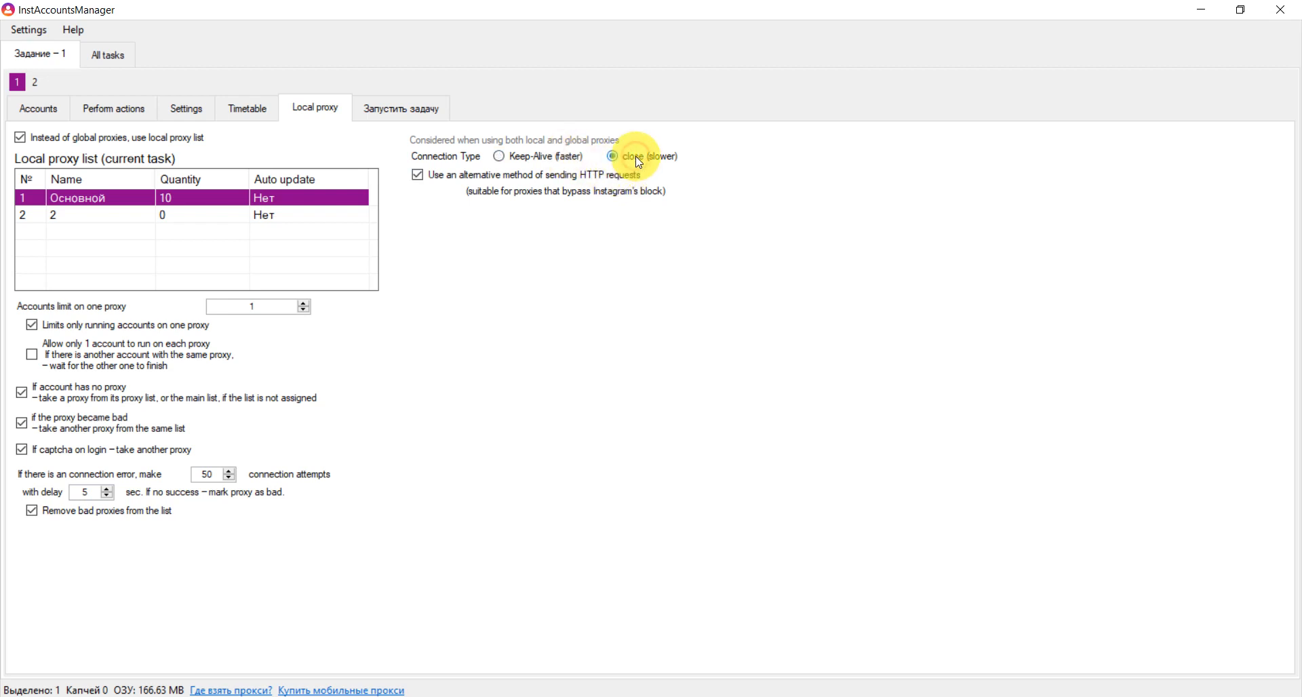
left_click(537, 160)
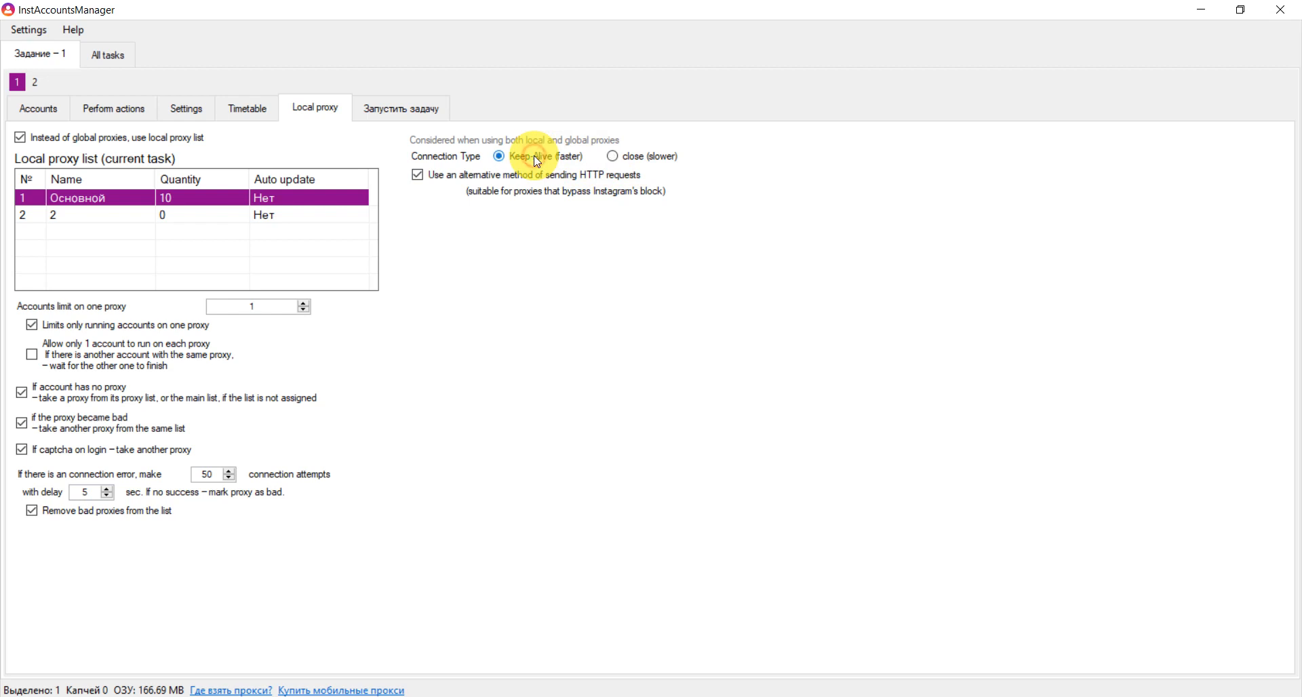
left_click(438, 177)
left_click(441, 175)
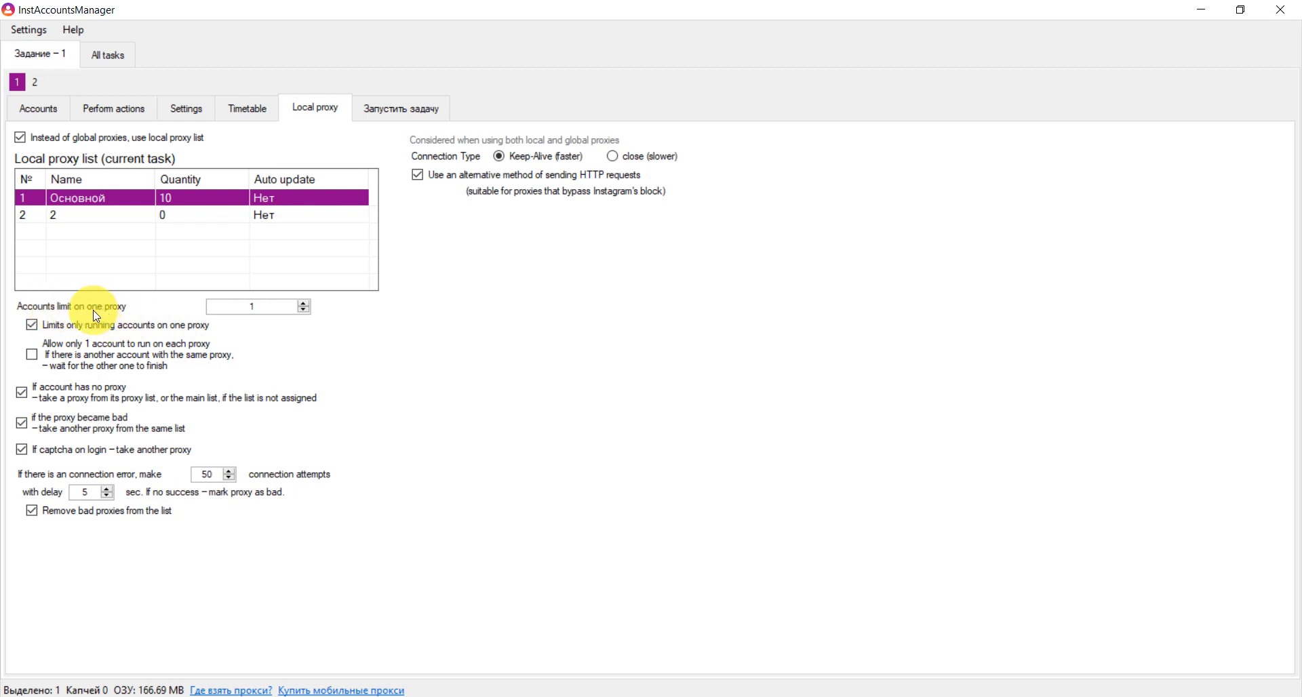
Set the accounts limit on one proxy to 5 and apply the limit only to running accounts
left_click(276, 310)
left_click(198, 331)
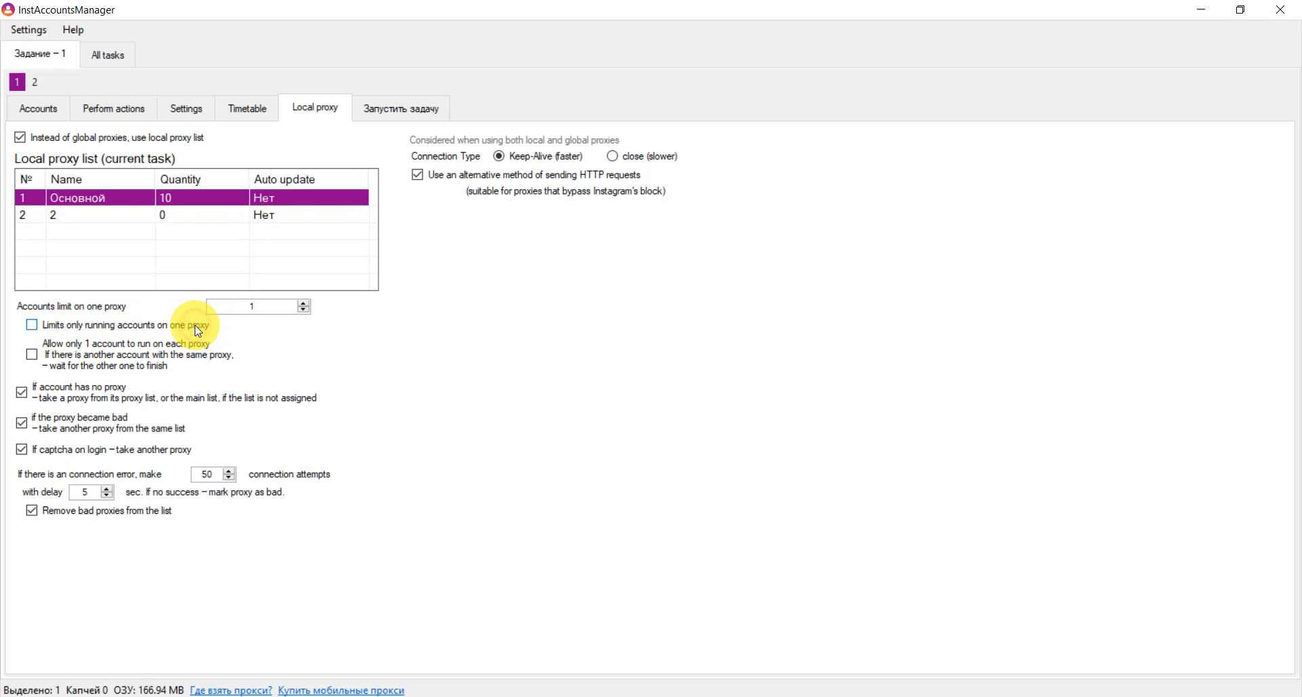
left_click(264, 308)
type("5")
left_click(32, 328)
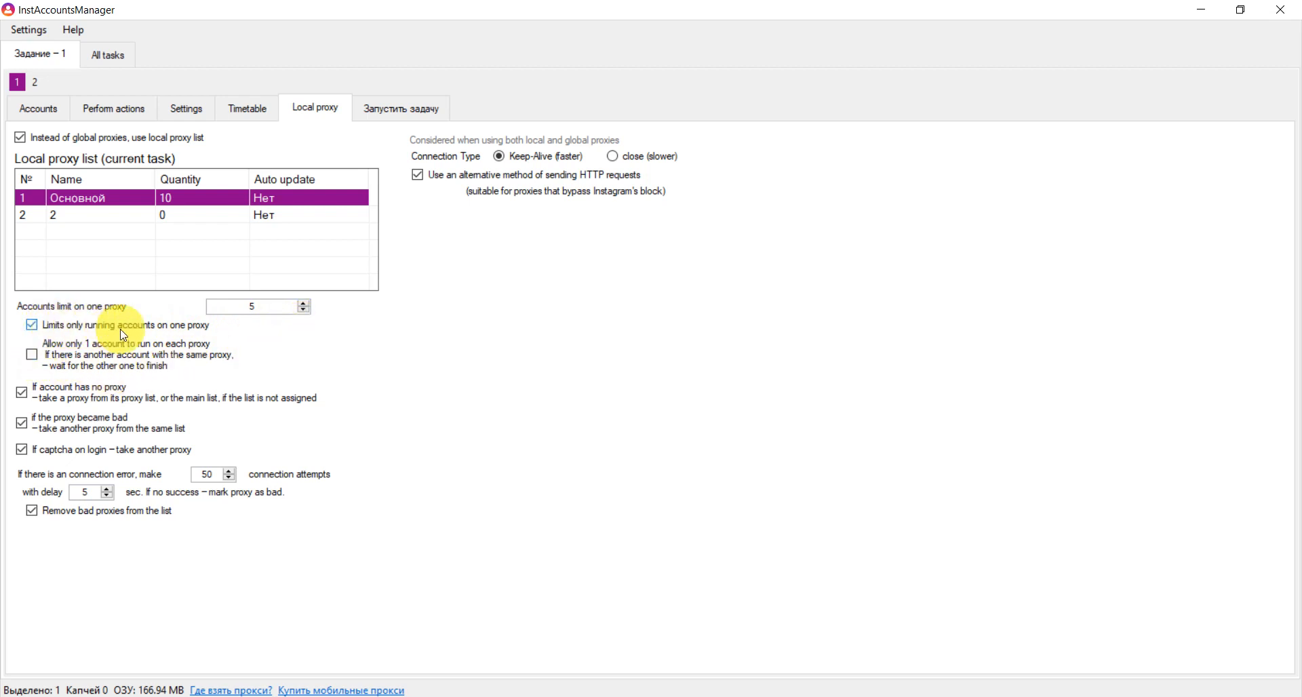
Turn off limiting only running accounts and allow only 1 account to run on each proxy
left_click(271, 303)
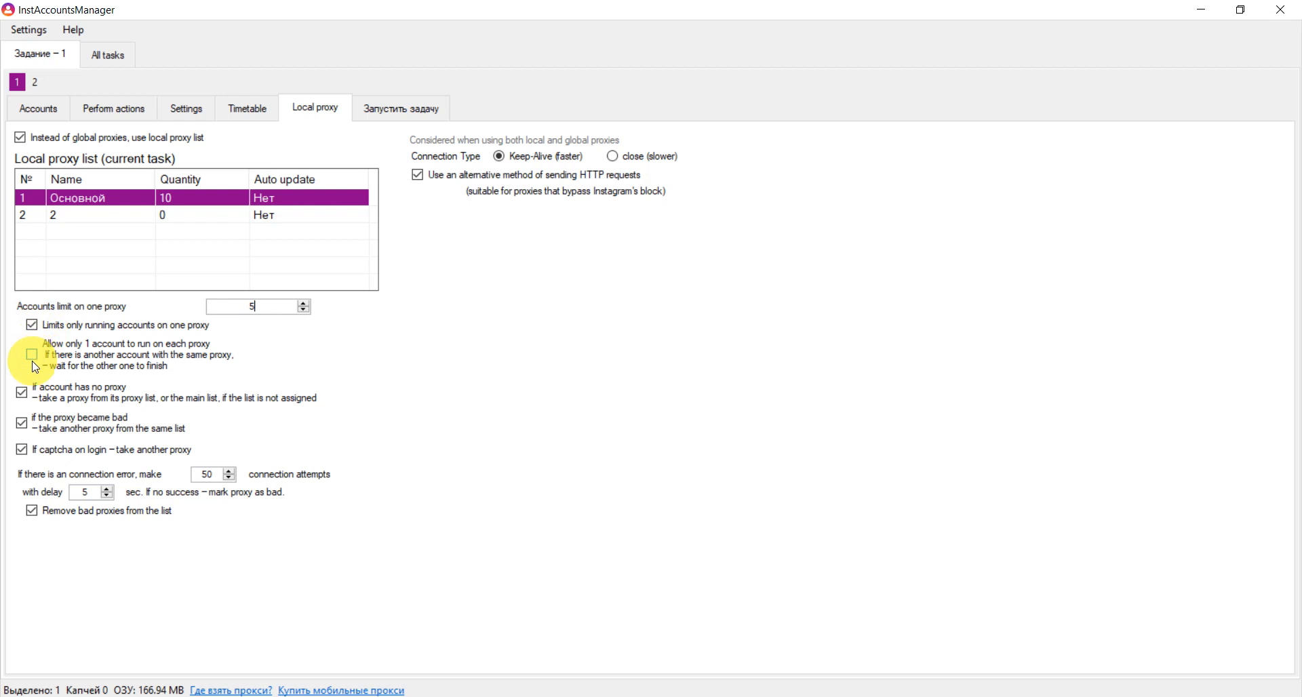
left_click(31, 326)
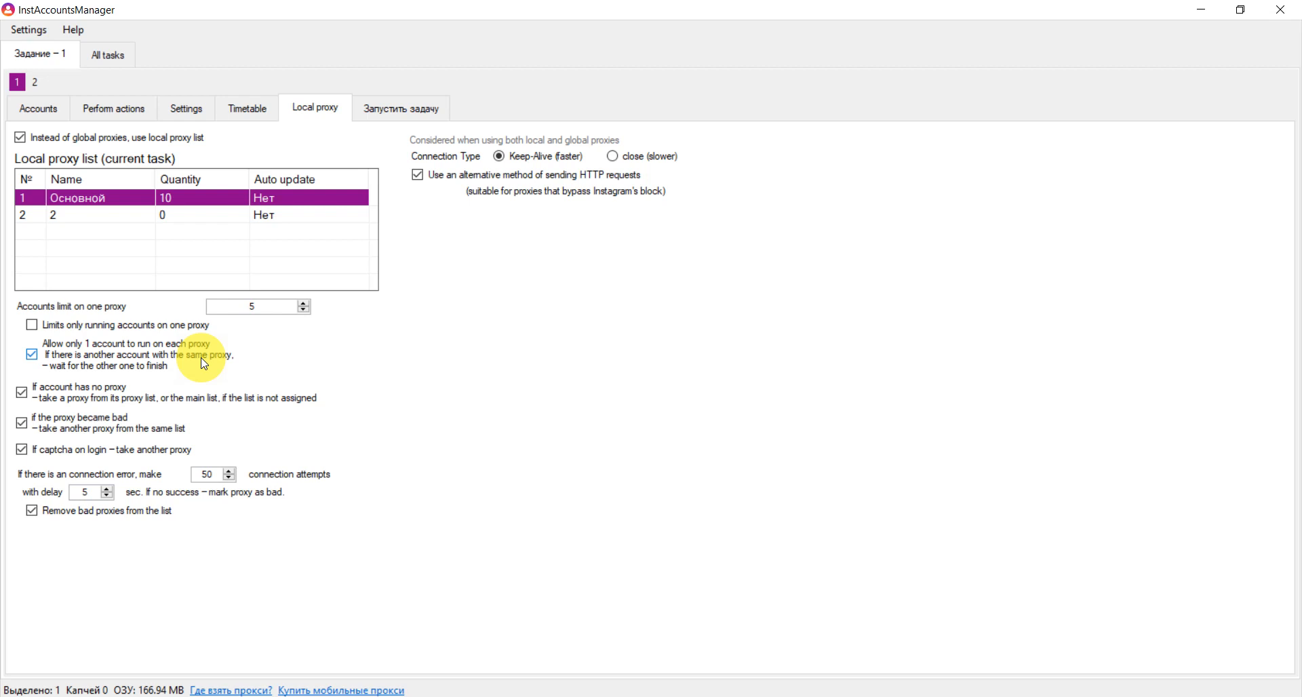
left_click(275, 309)
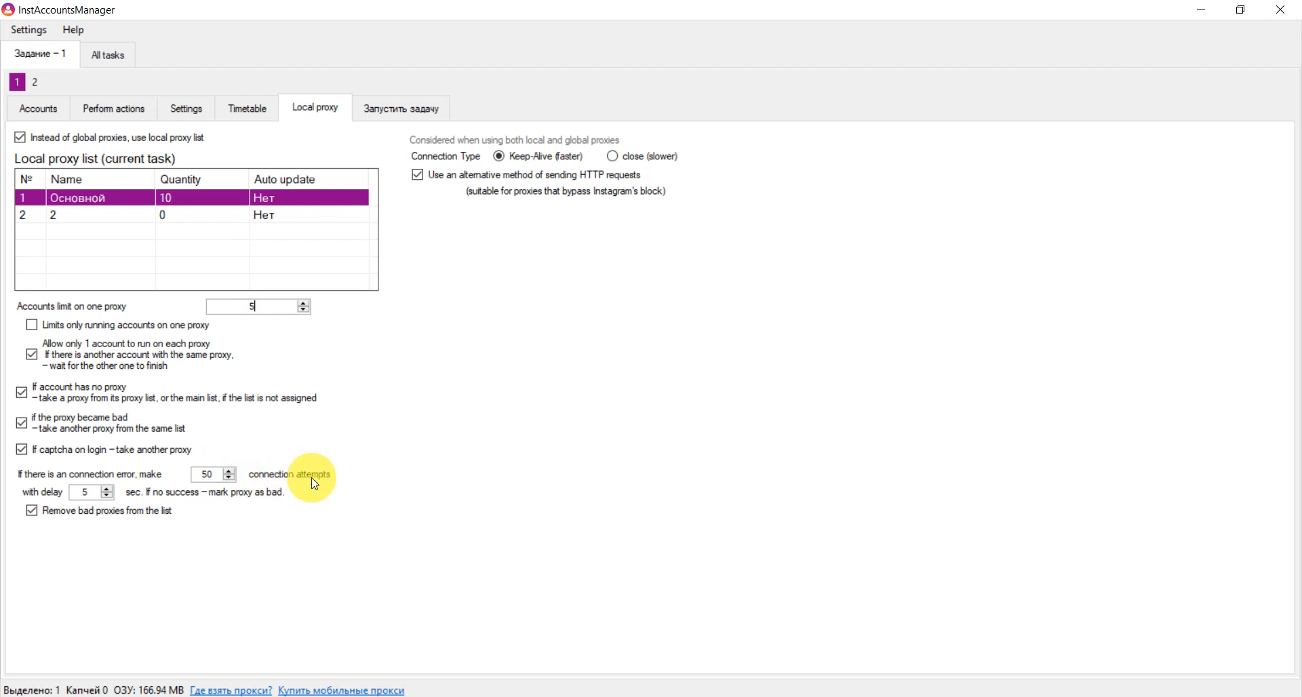
Set the number of connection attempts after a connection error to 100
left_click(90, 491)
left_click(219, 475)
left_click(89, 492)
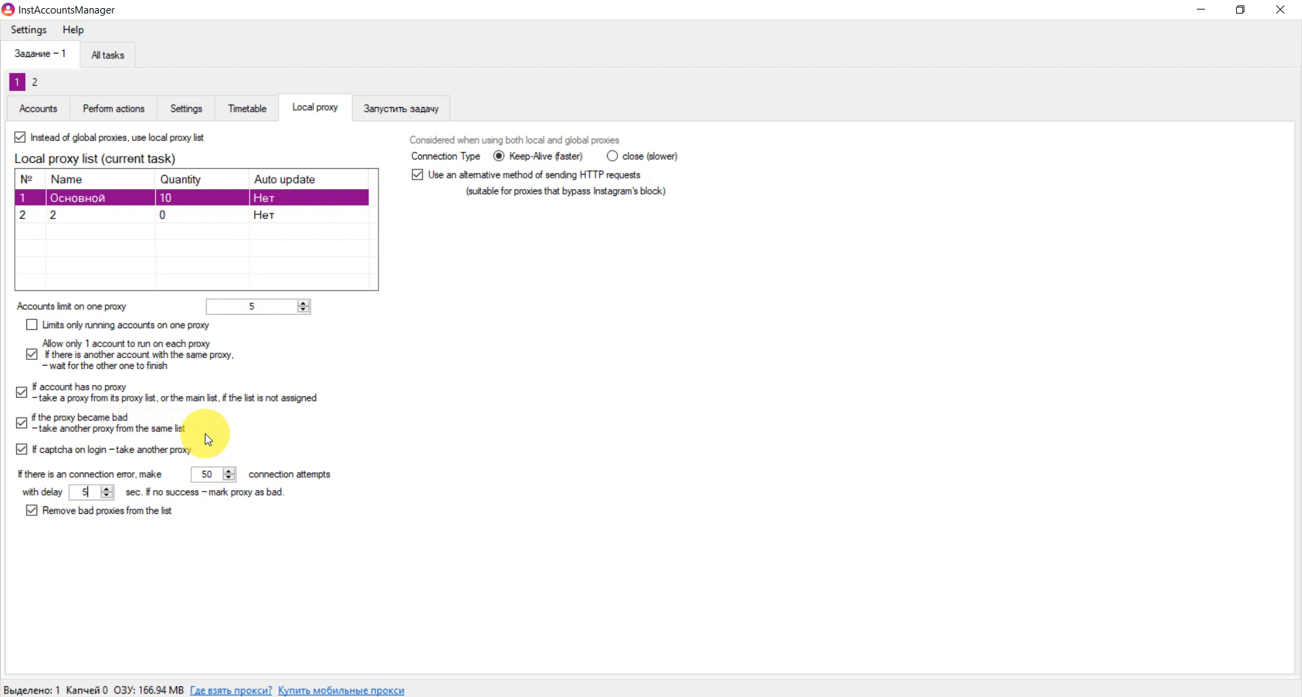
double_click(207, 475)
key("BackSpace")
type("100")
key("BackSpace")
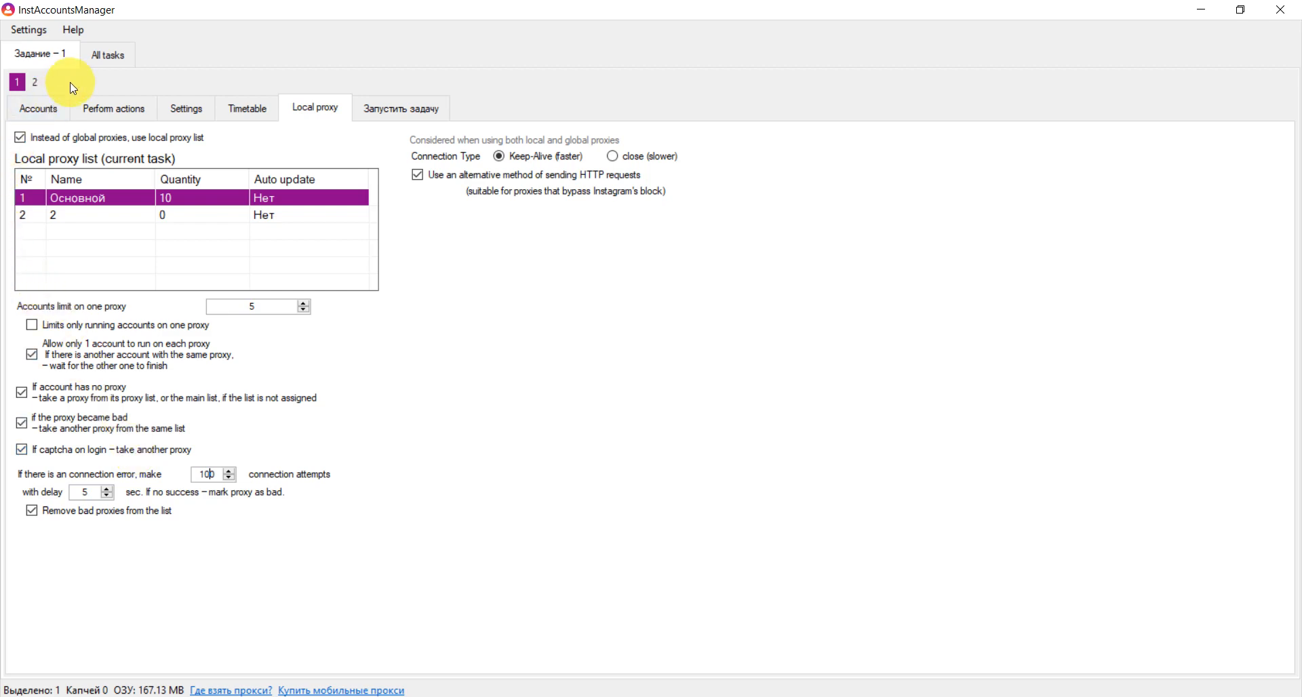
Edit the Основной local proxy list of the first task to delete its last proxy, then close the list
left_click(105, 55)
double_click(144, 102)
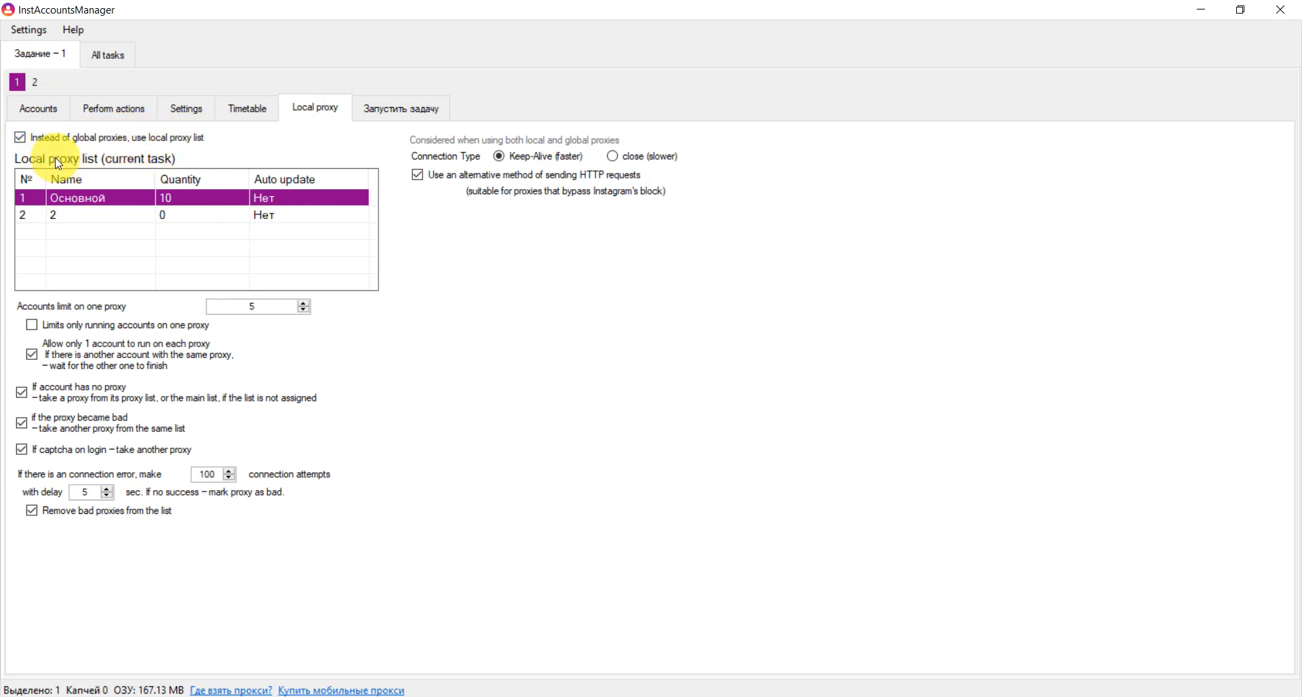
right_click(138, 198)
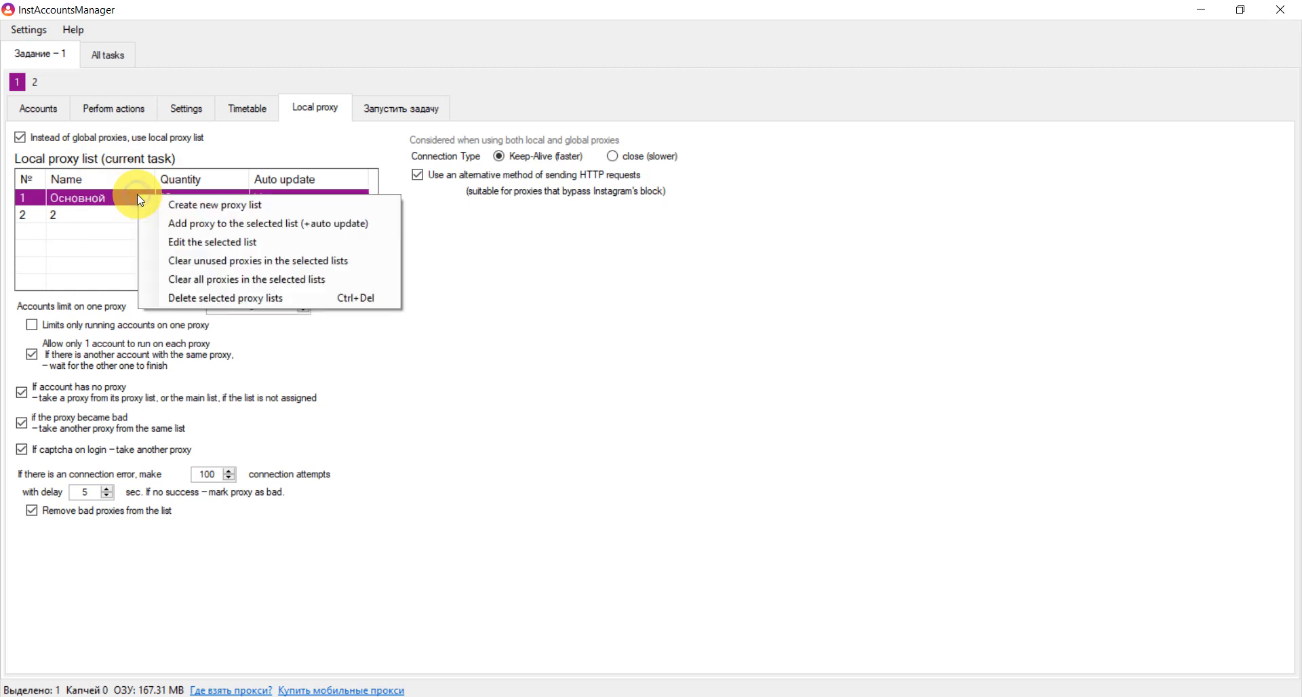
left_click(275, 243)
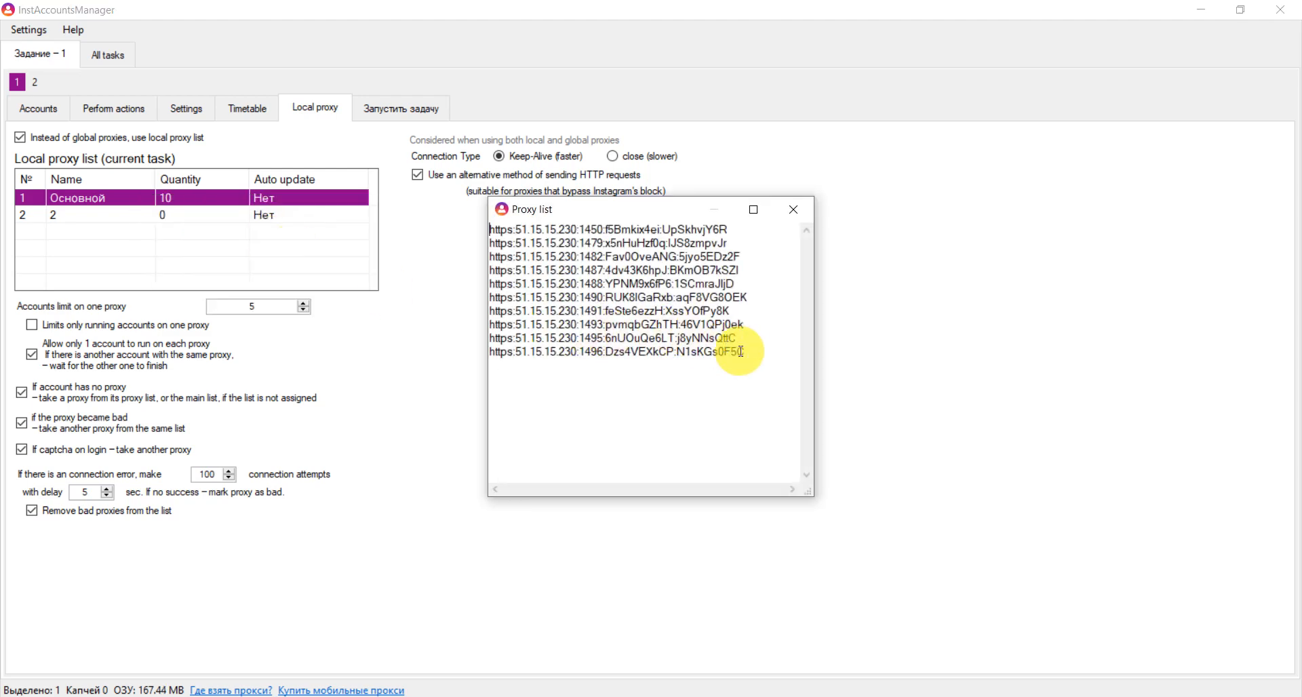
left_click(753, 351)
left_click_drag(754, 351, 483, 360)
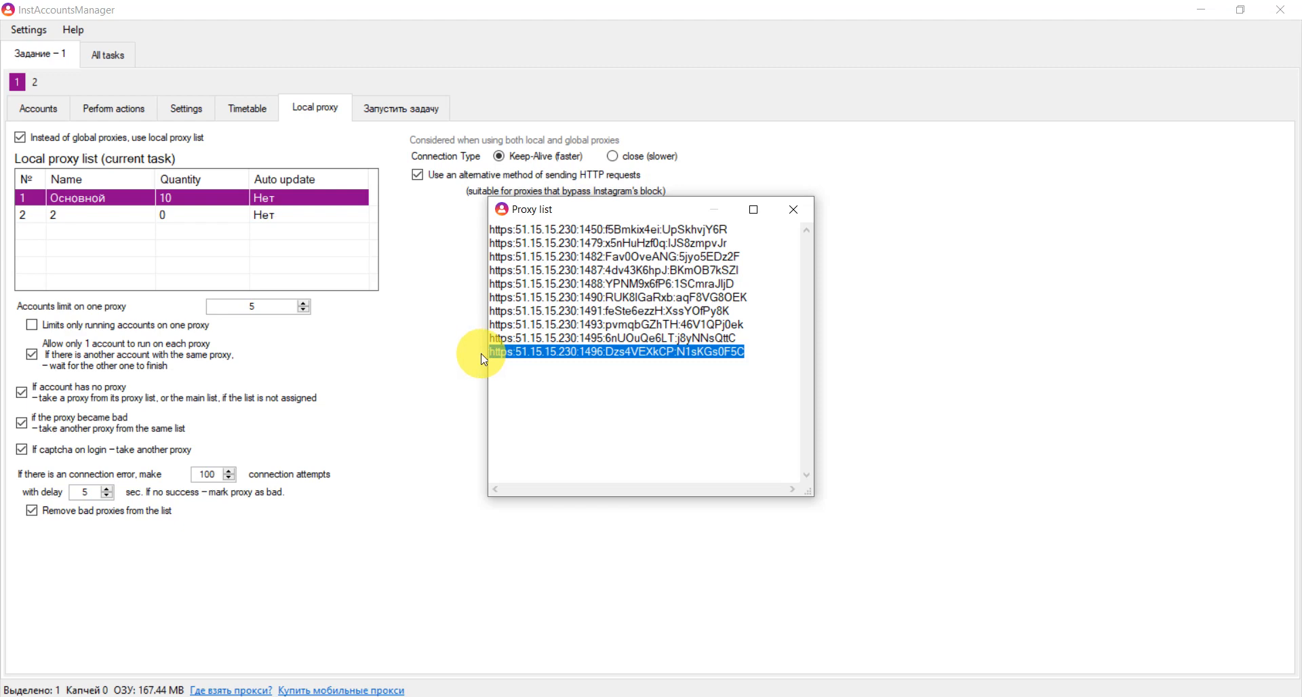
key("Delete")
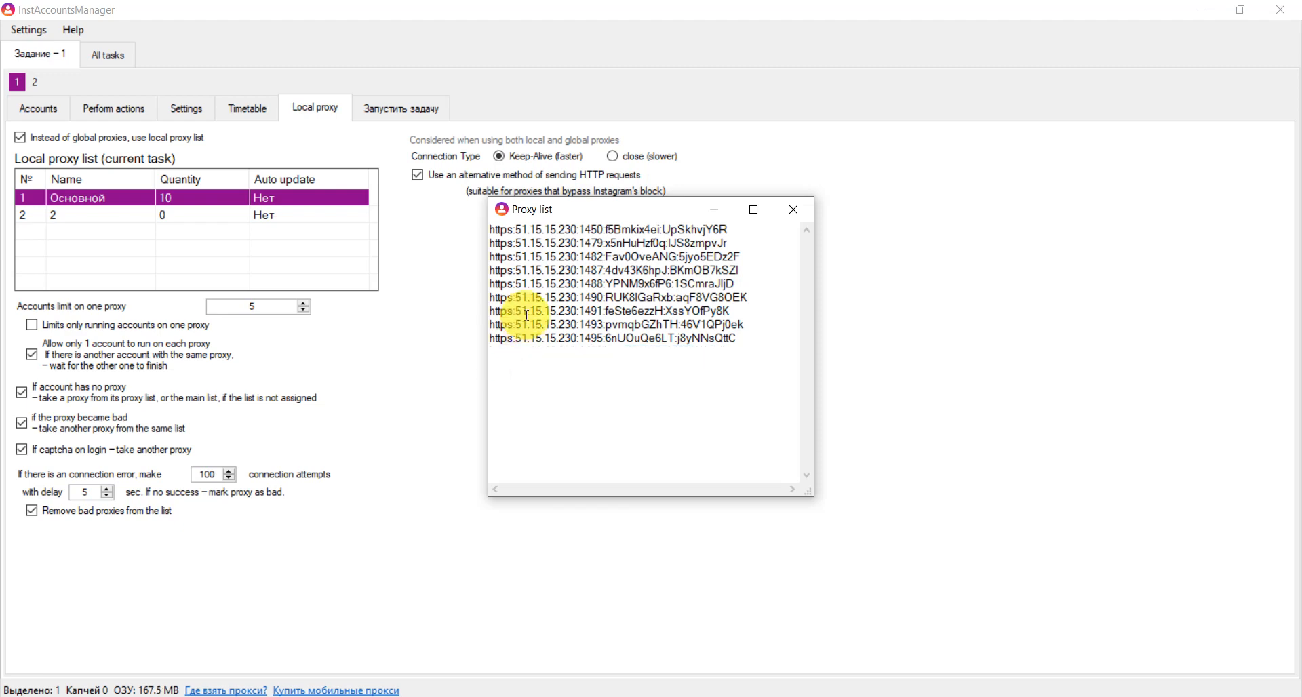
left_click(788, 211)
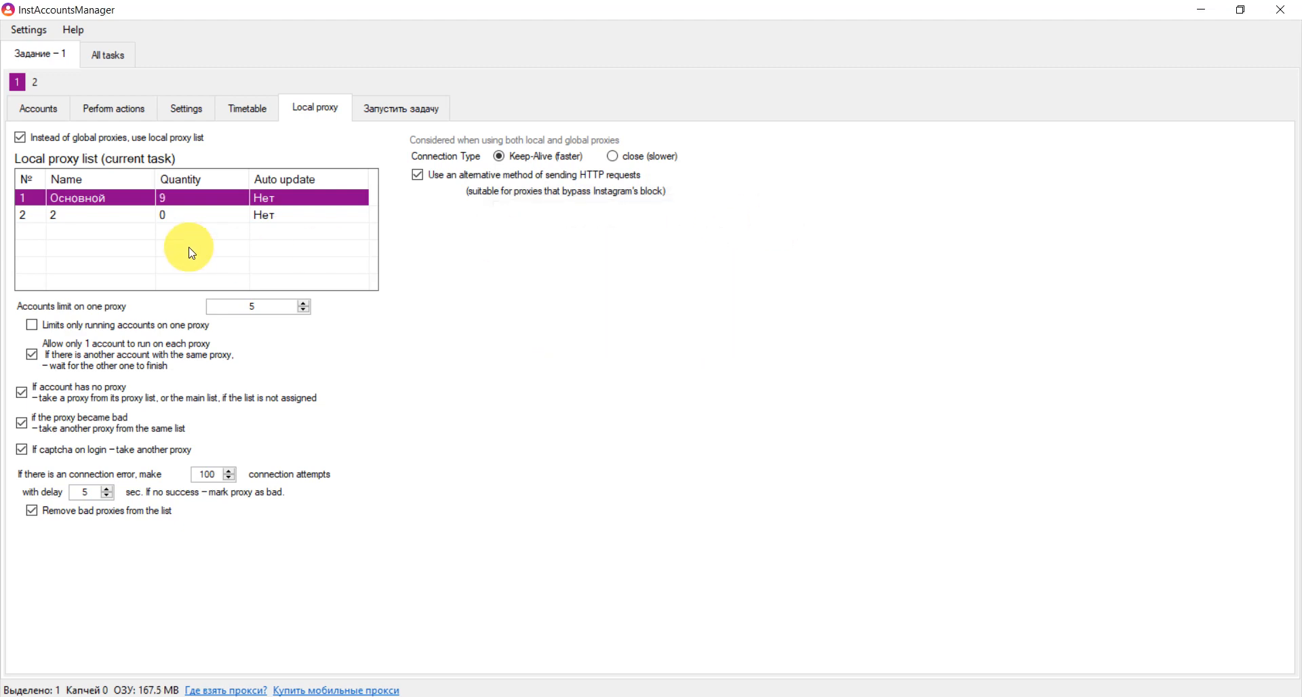
right_click(194, 205)
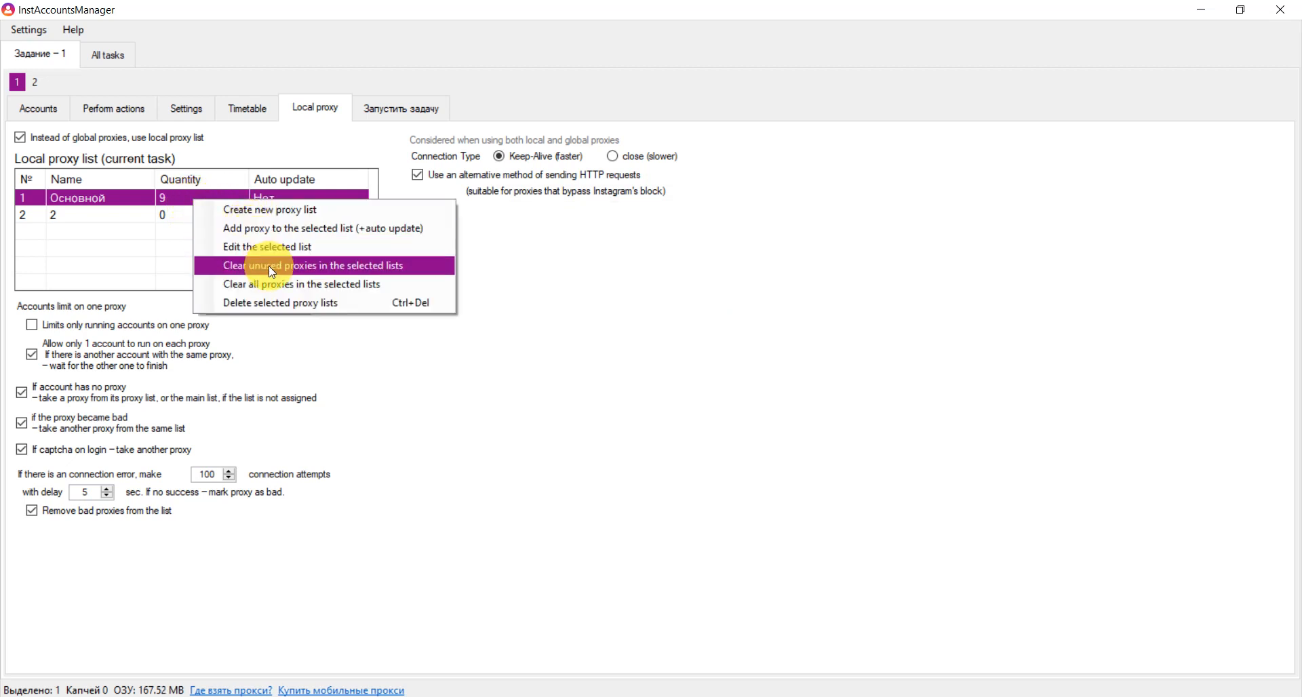
left_click(274, 239)
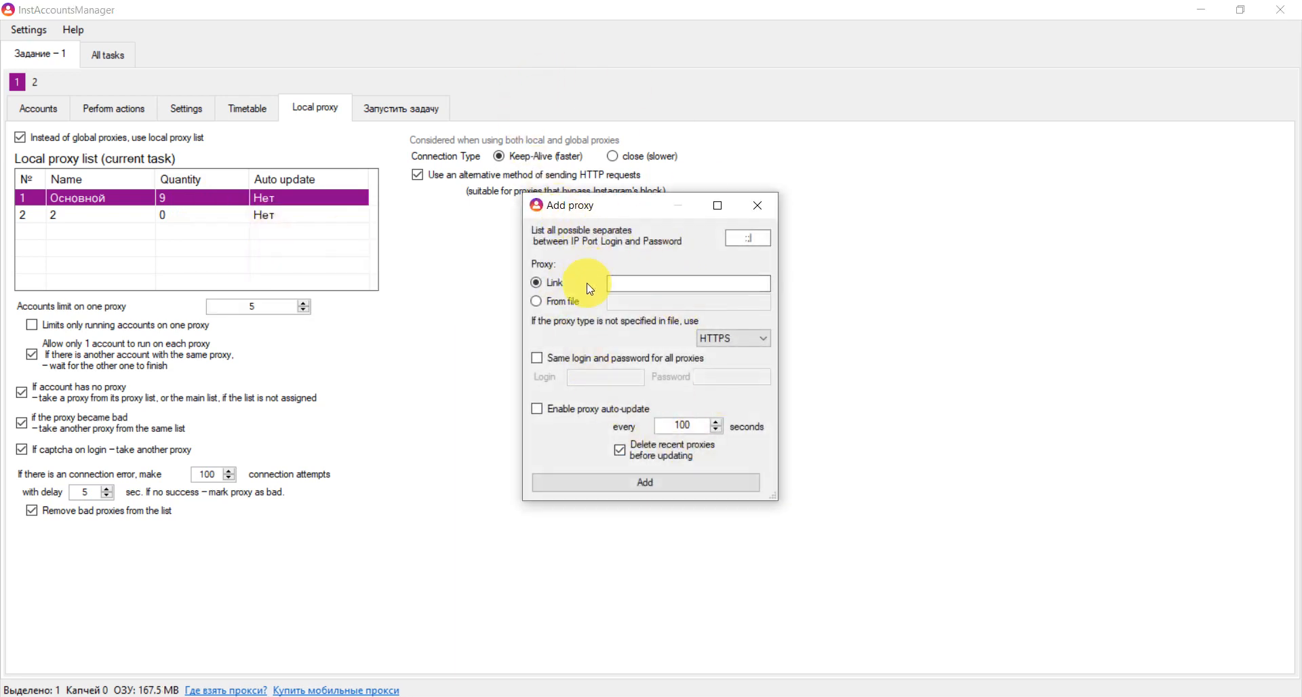
left_click(757, 207)
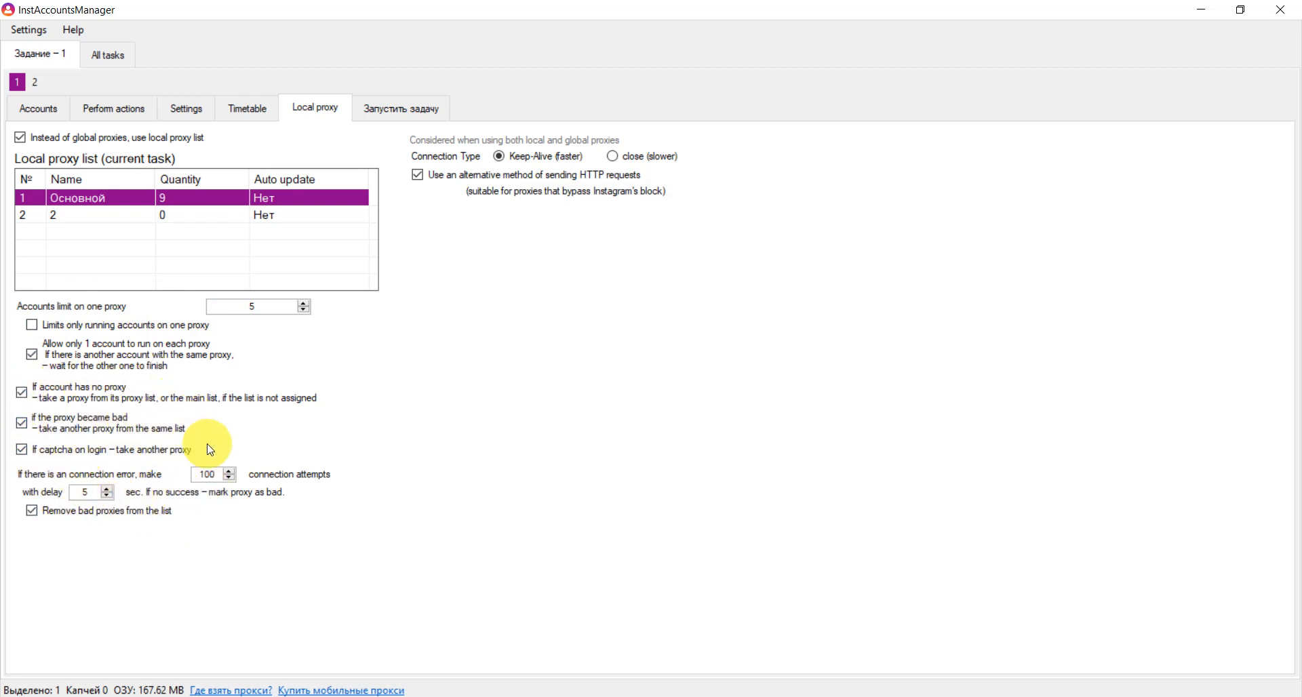
Turn off taking a proxy for accounts that have none and the restriction to 1 running account per proxy
left_click(22, 391)
left_click(31, 354)
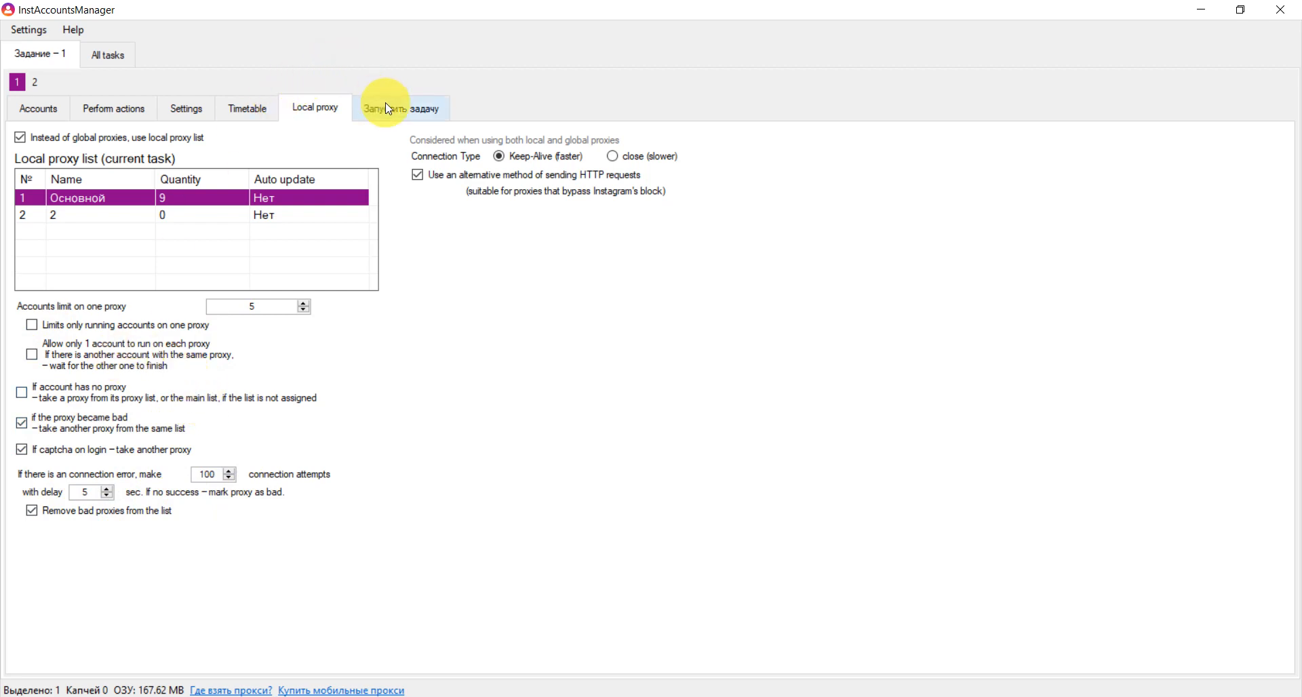
Check which proxy list is assigned to the task's accounts, then return to the local proxy settings
left_click(39, 102)
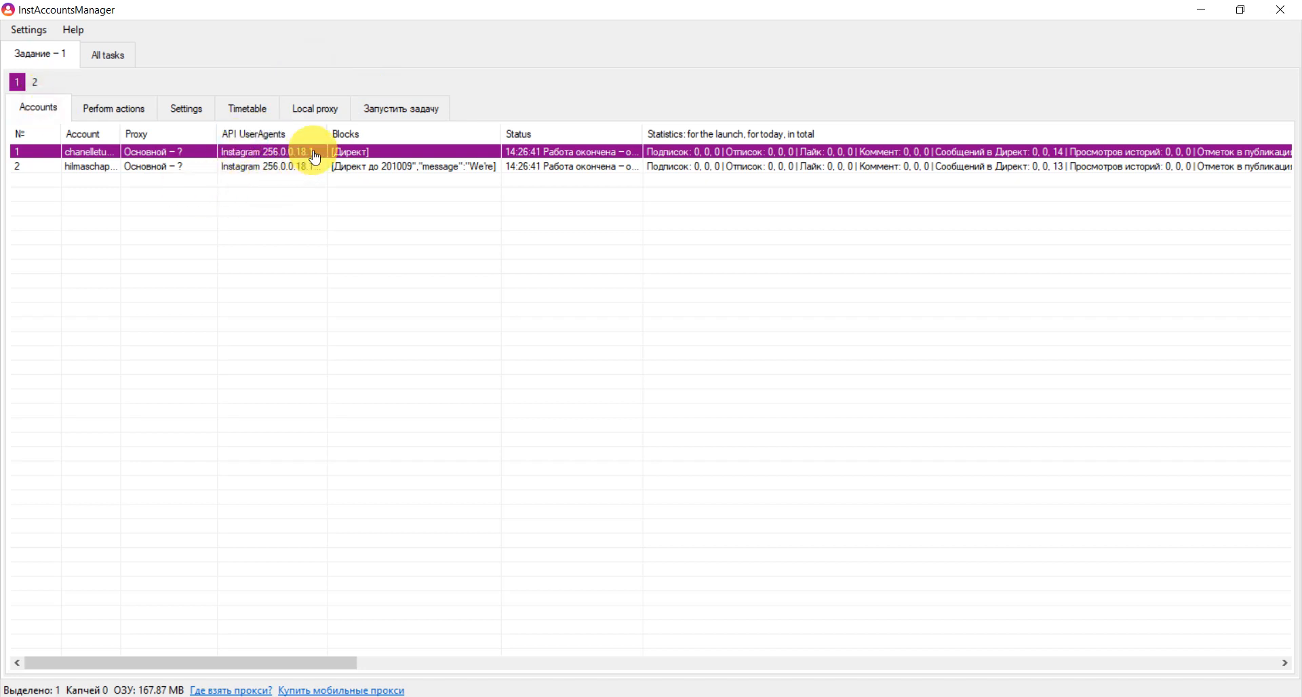
left_click(339, 108)
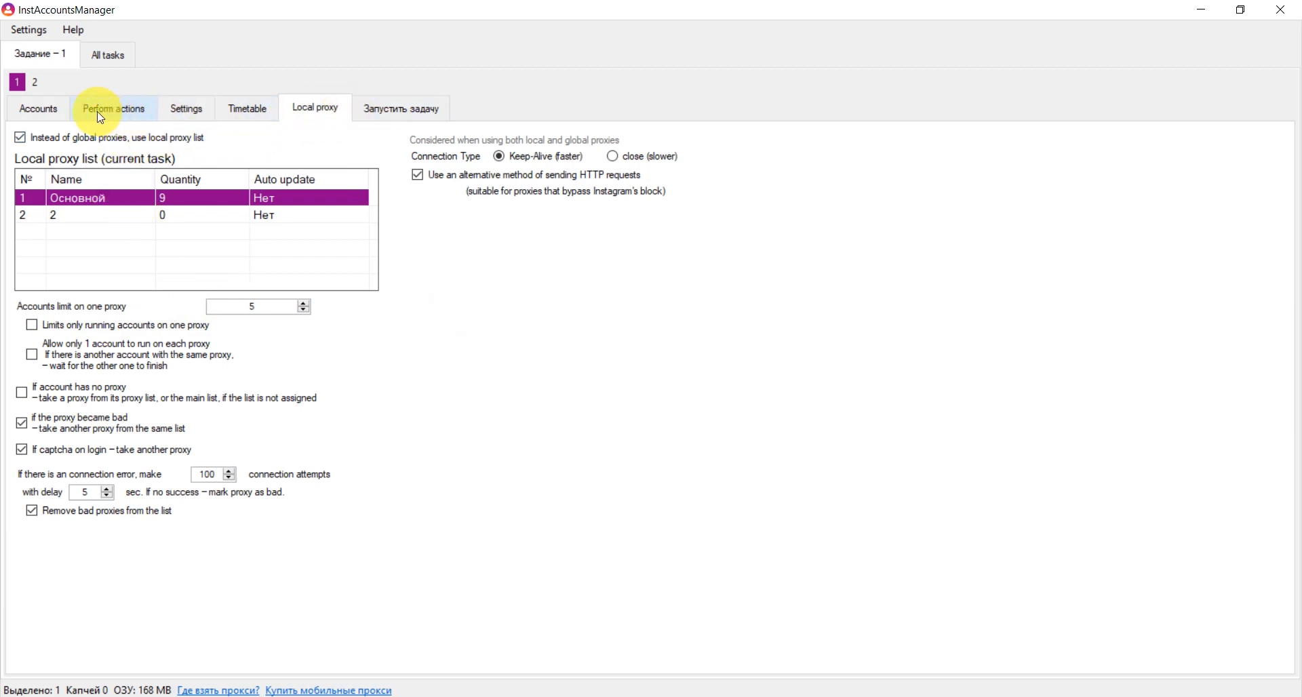
left_click(39, 107)
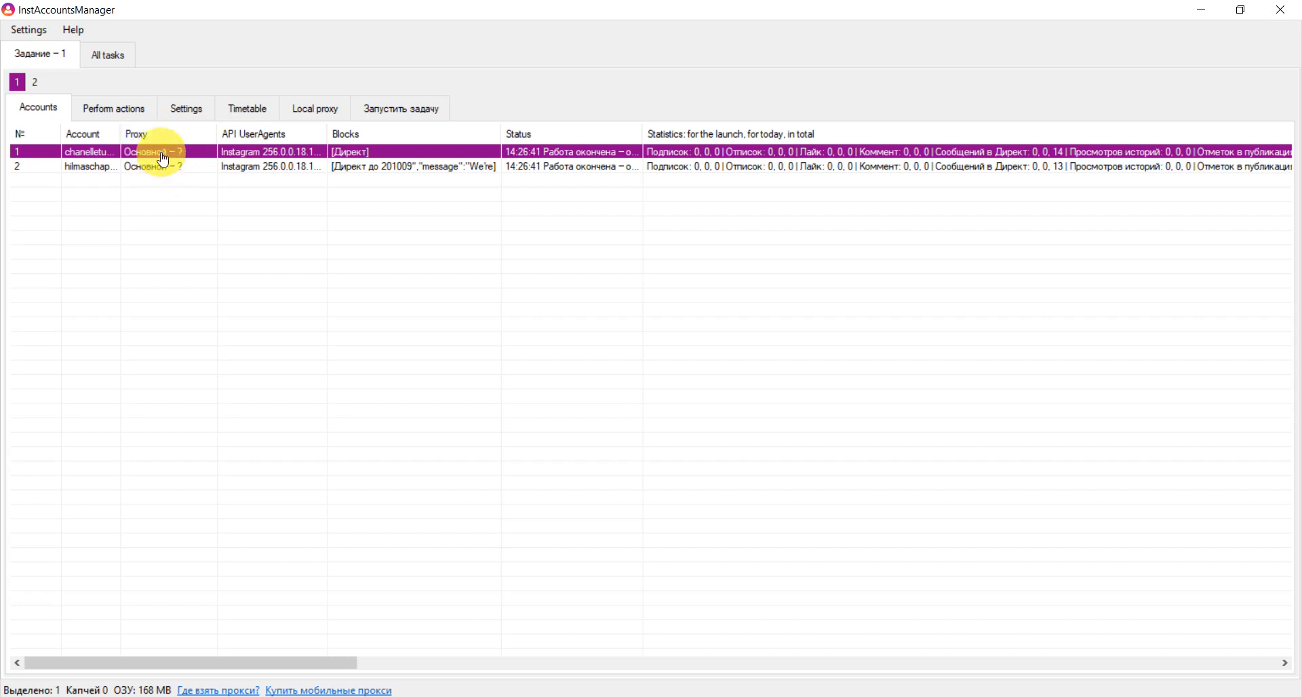
left_click(314, 103)
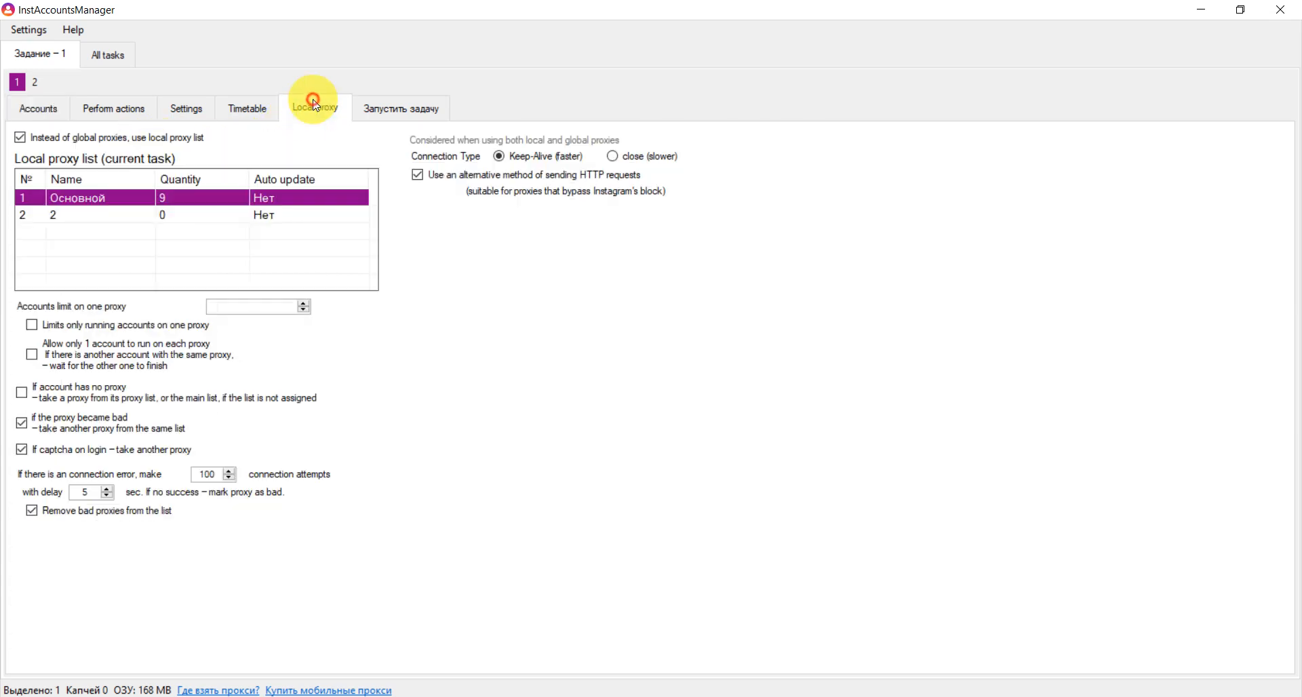